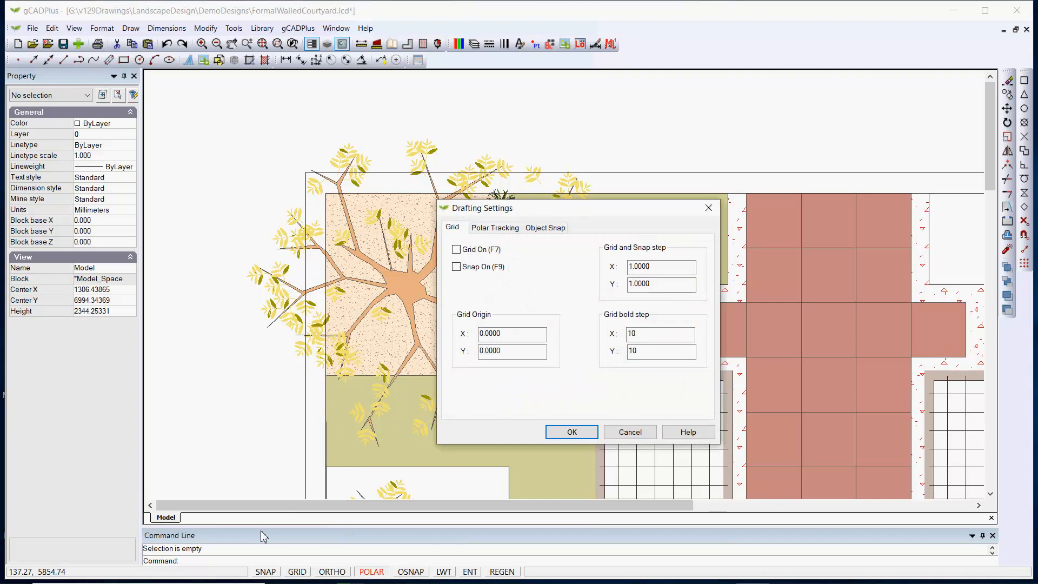
- Review the polar tracking options in the drafting settings, including the increment angle and distance step, and accept them
left_click(496, 228)
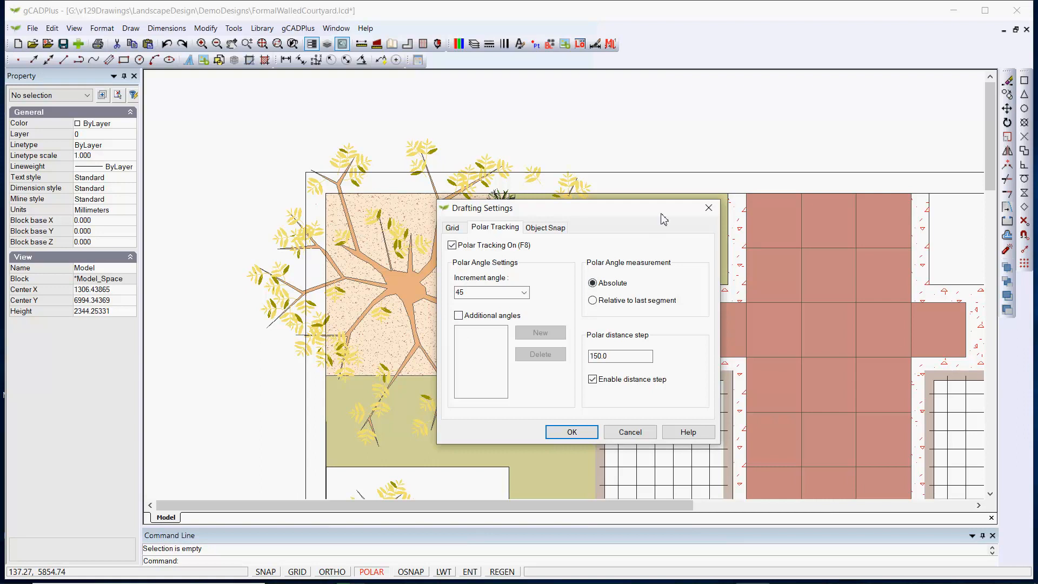
left_click_drag(628, 215, 764, 151)
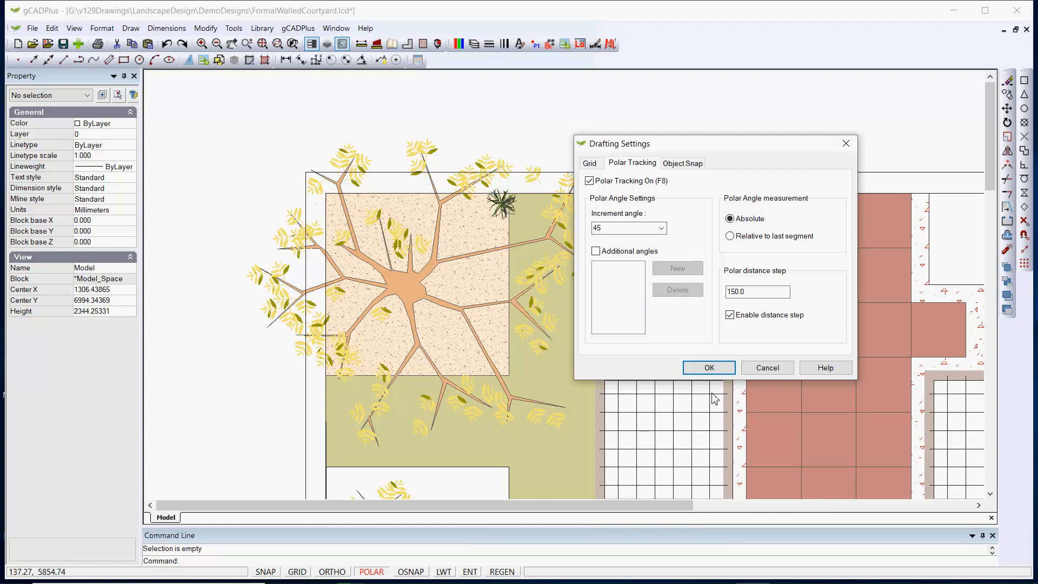
left_click(704, 368)
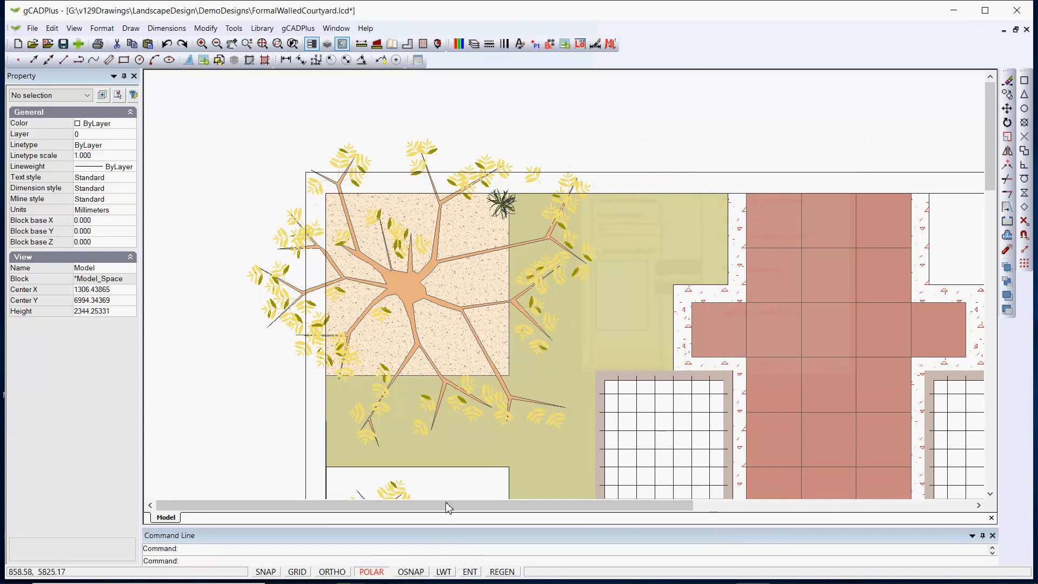
- Copy the Mondo grass block six times straight down the speckled bed's right edge, spaced 150 mm apart
scroll(495, 195, "up", 2)
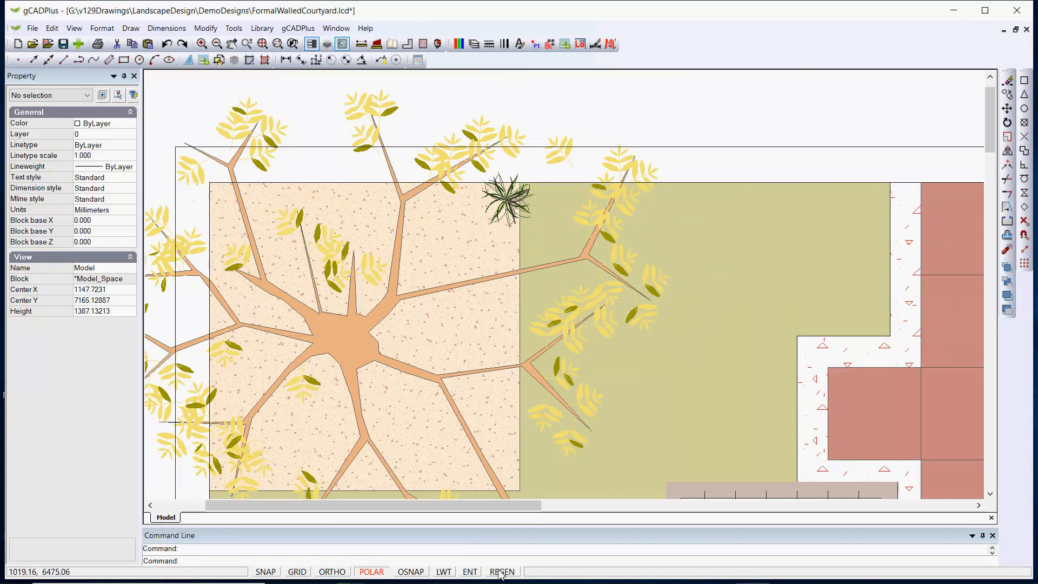
left_click(509, 200)
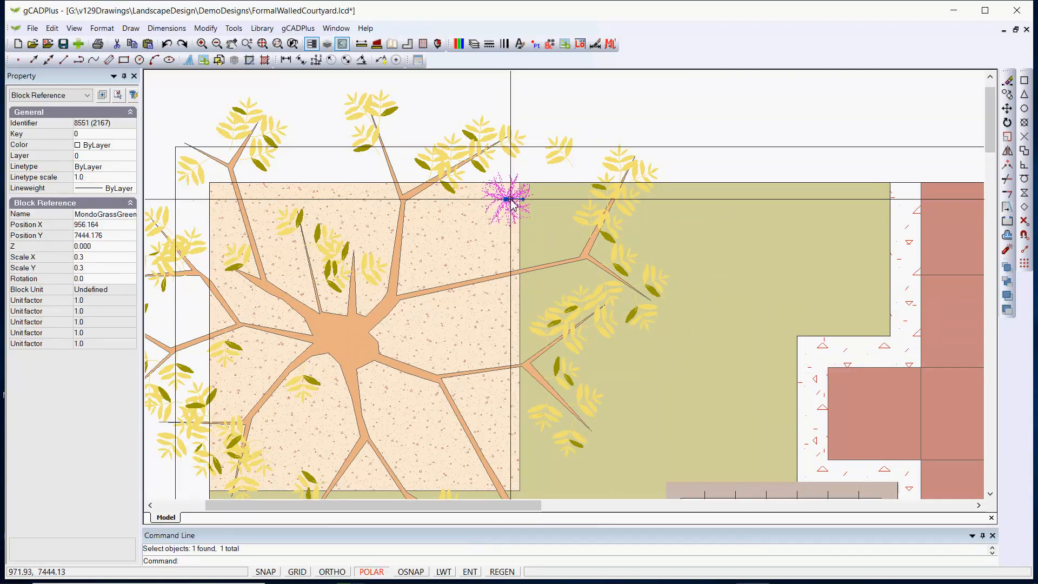
right_click(507, 199)
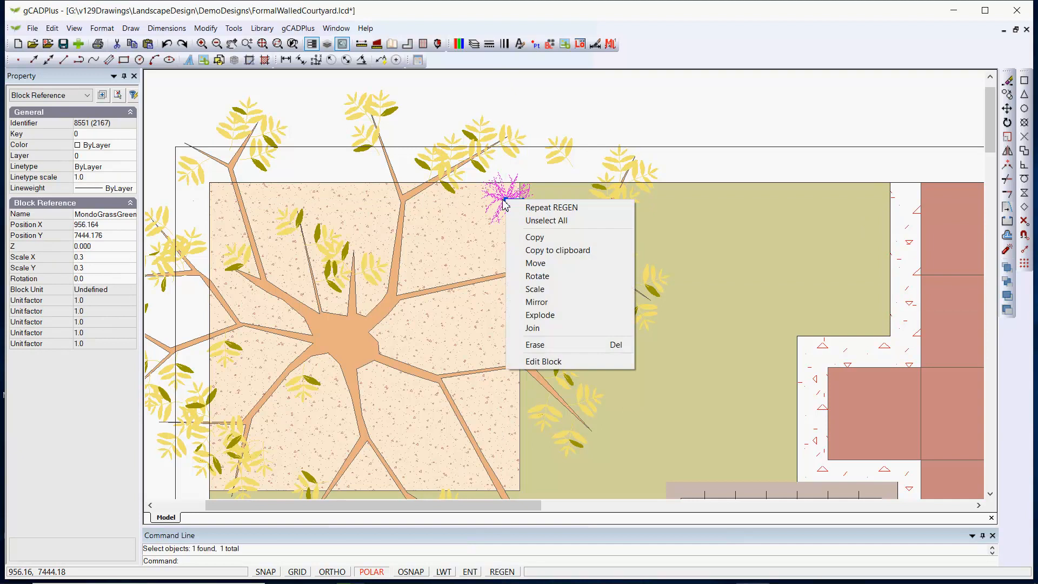
left_click(534, 237)
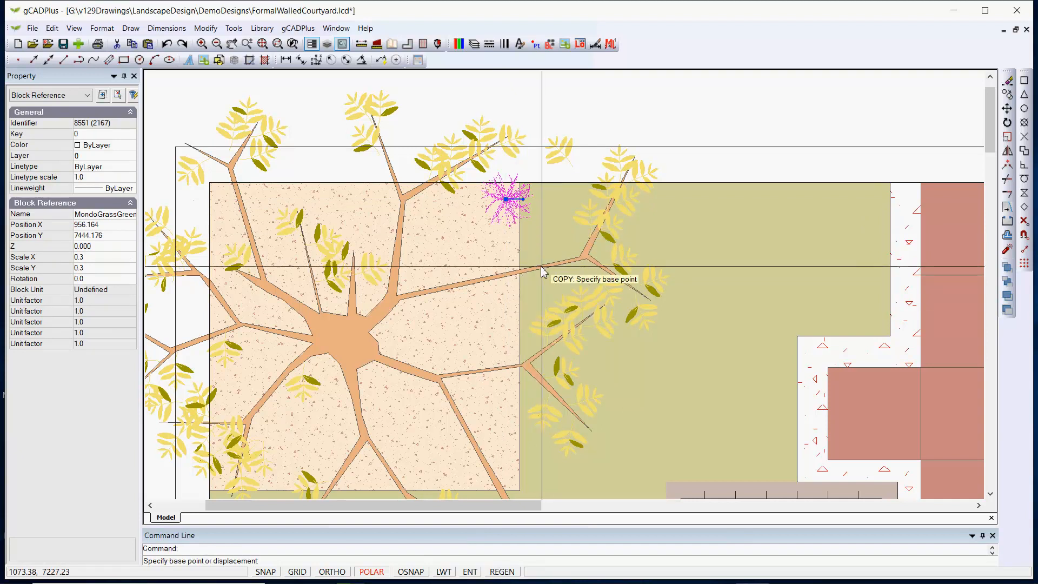
left_click(506, 199)
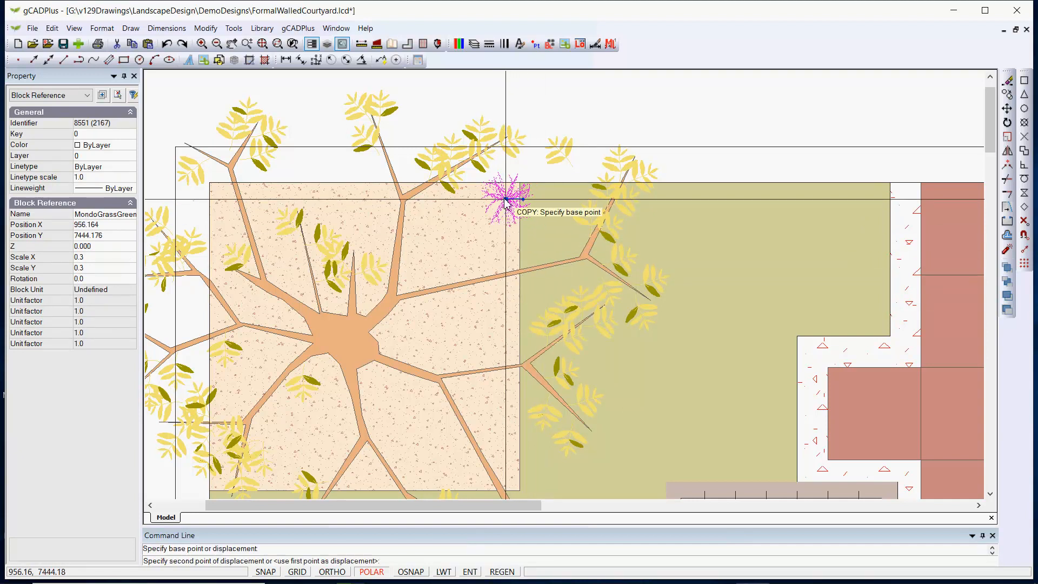
left_click(506, 246)
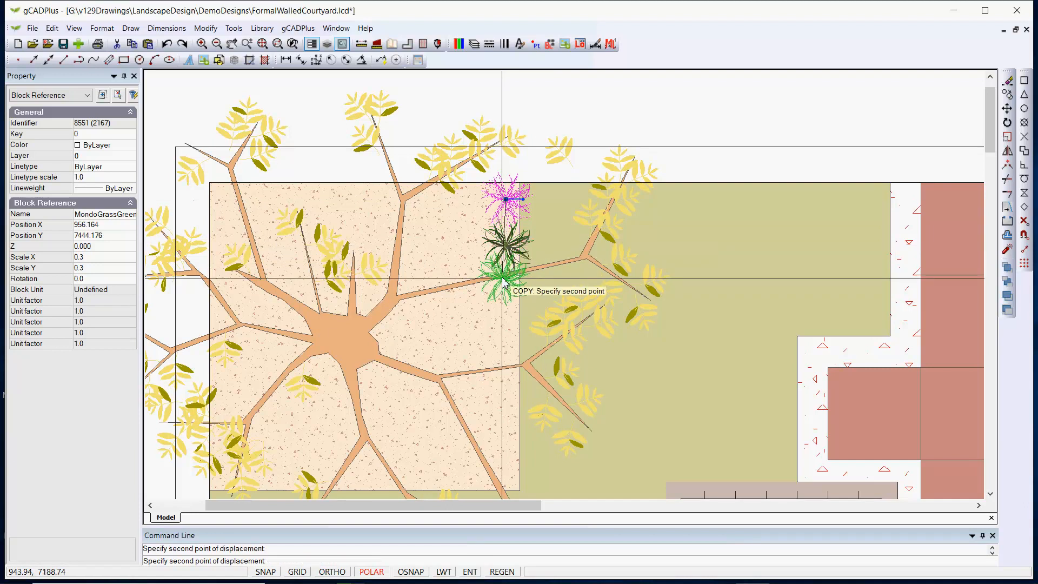
left_click(506, 292)
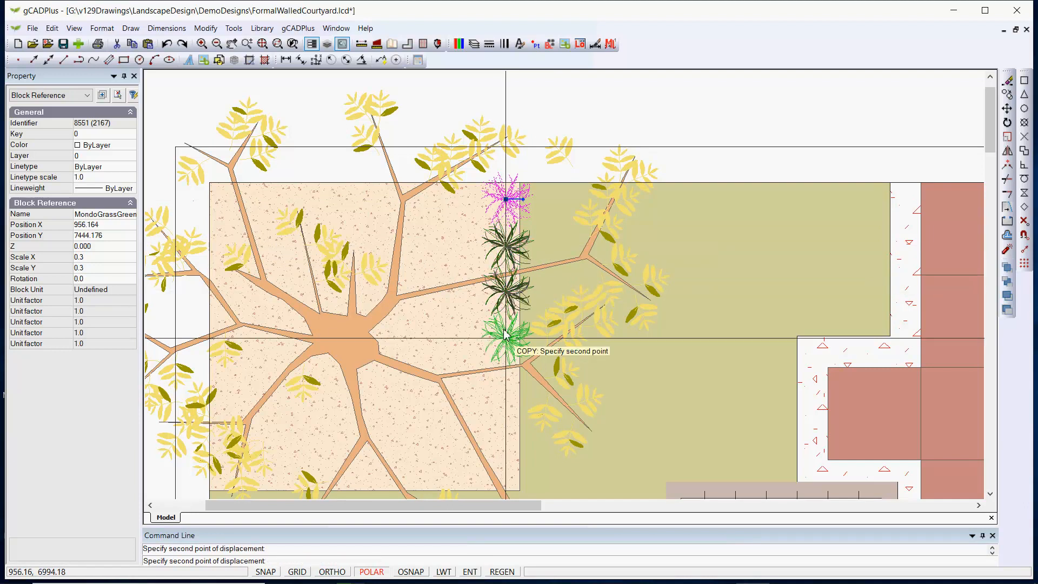
left_click(506, 339)
left_click(506, 385)
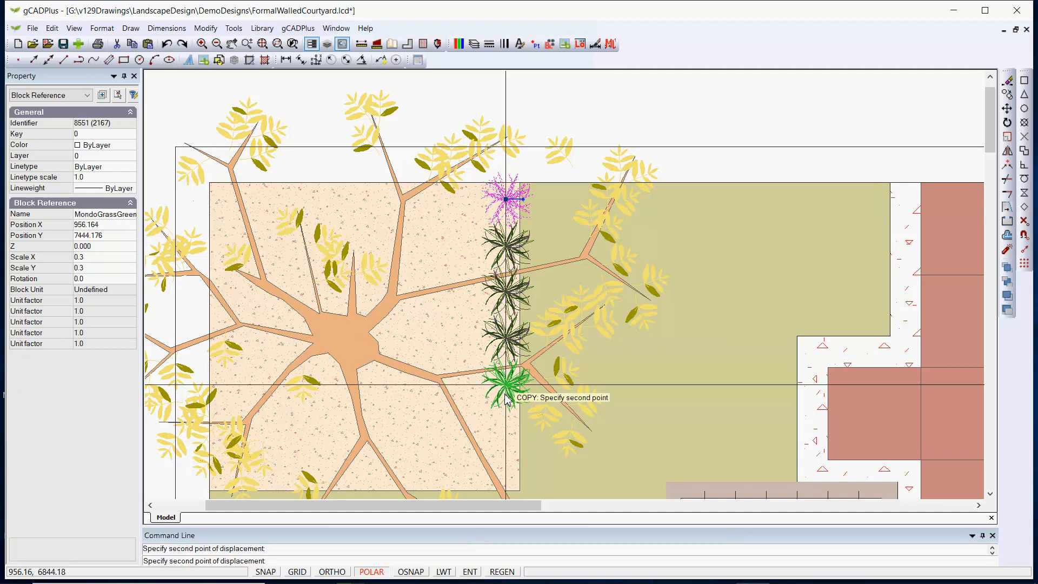
left_click(506, 432)
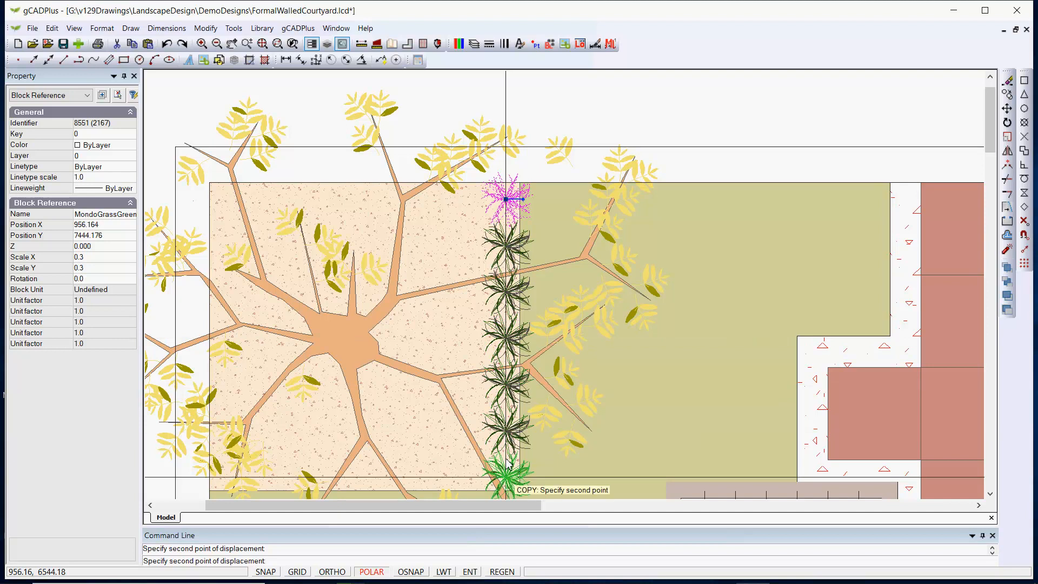
left_click(509, 463)
key("Escape")
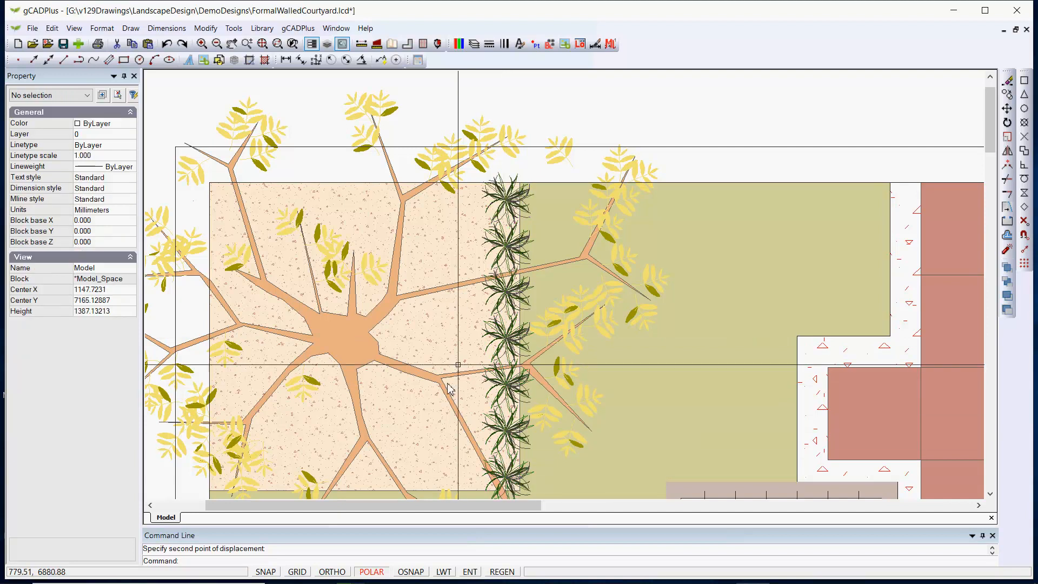
- Copy the corner Mondo grass block six times leftward along the speckled bed's upper edge, spaced 150 mm apart
right_click(525, 172)
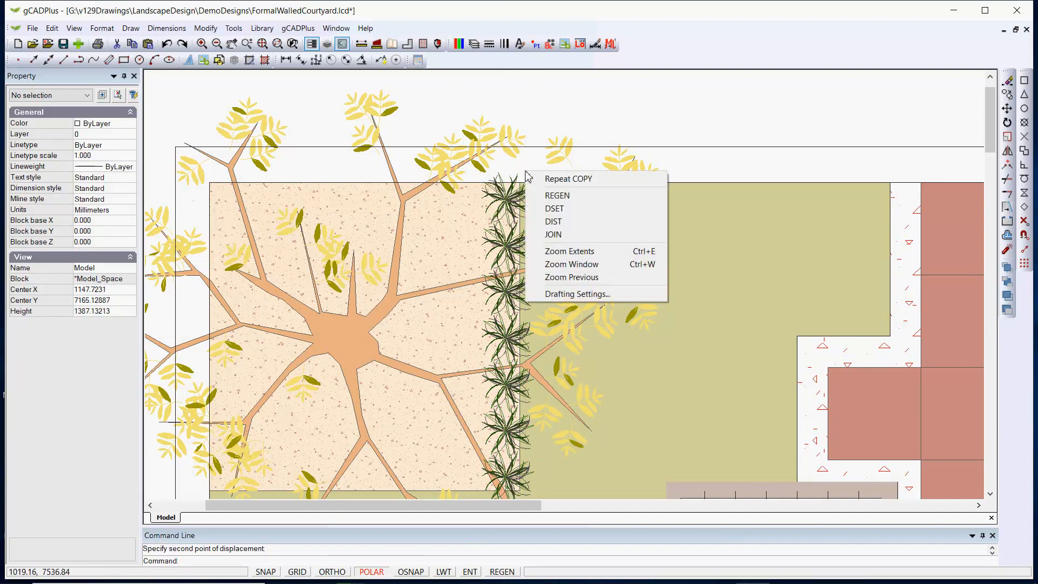
left_click(569, 179)
left_click(516, 215)
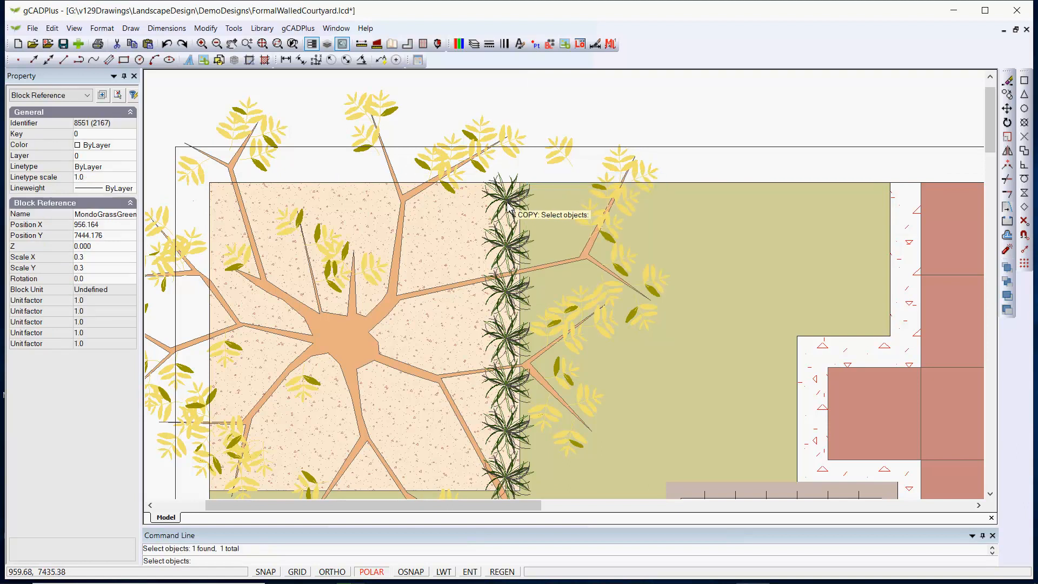
key("Return")
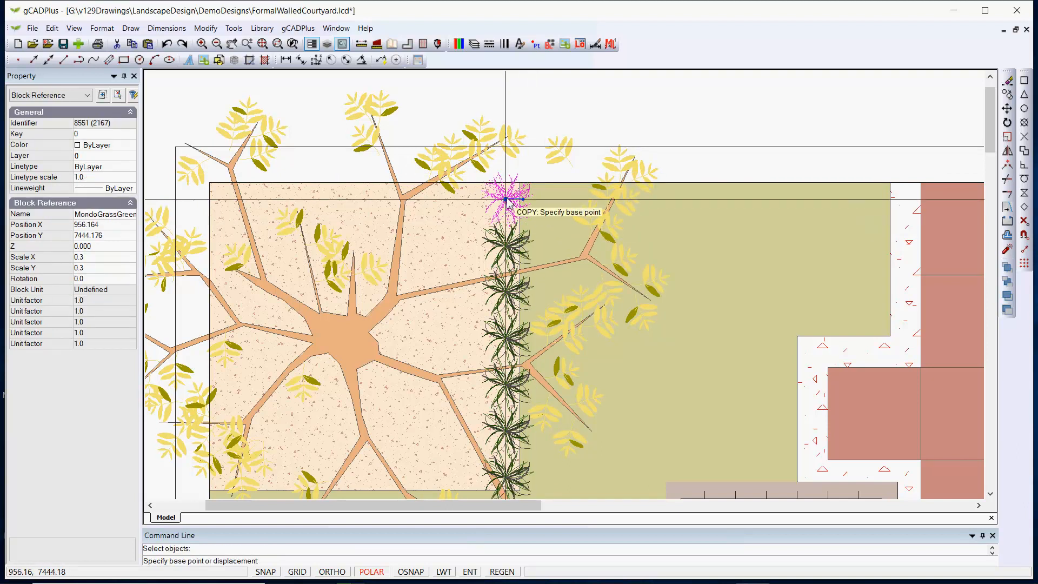
left_click(505, 199)
left_click(468, 200)
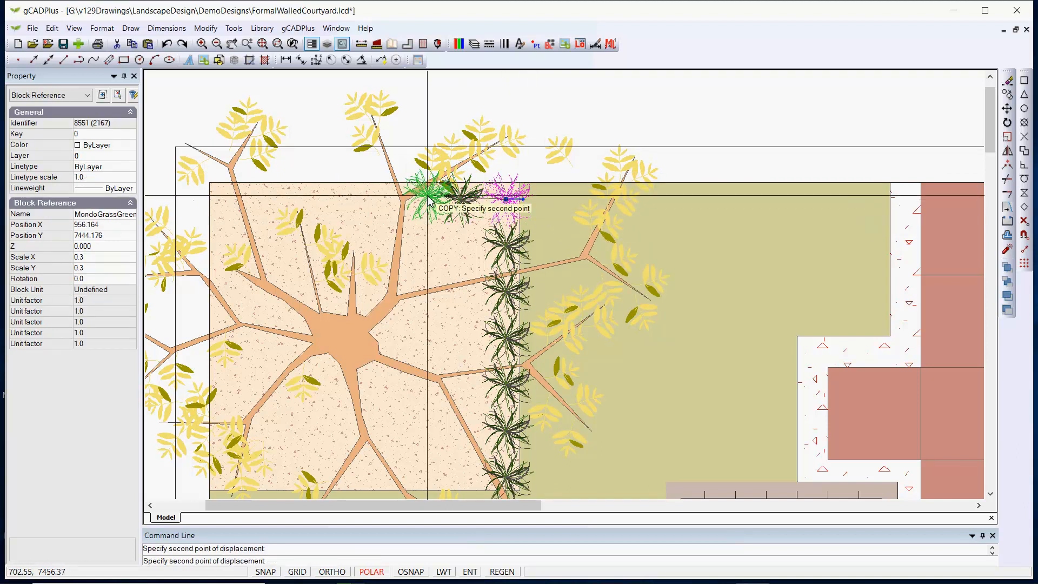
left_click(421, 200)
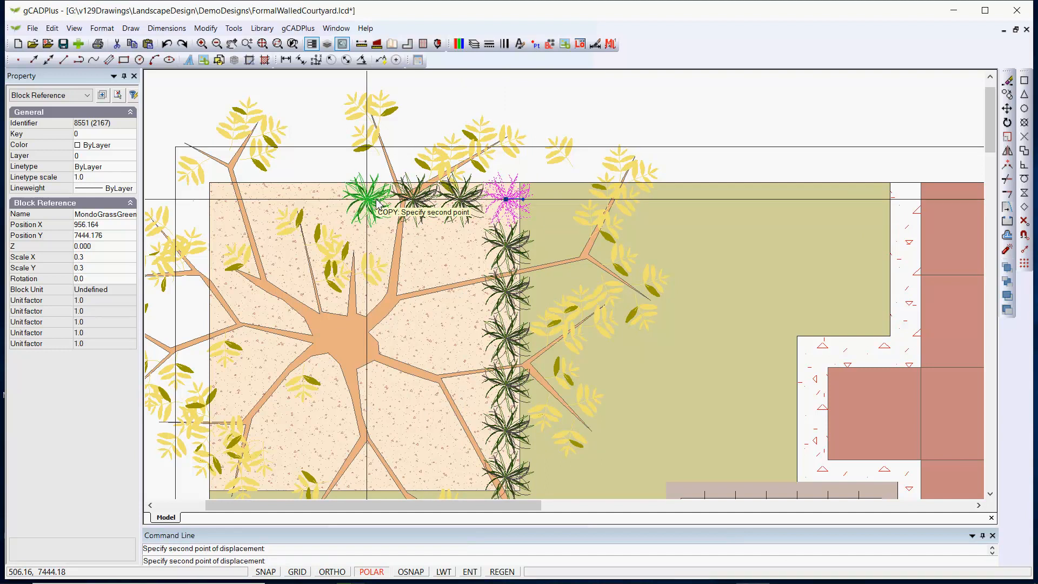
left_click(370, 200)
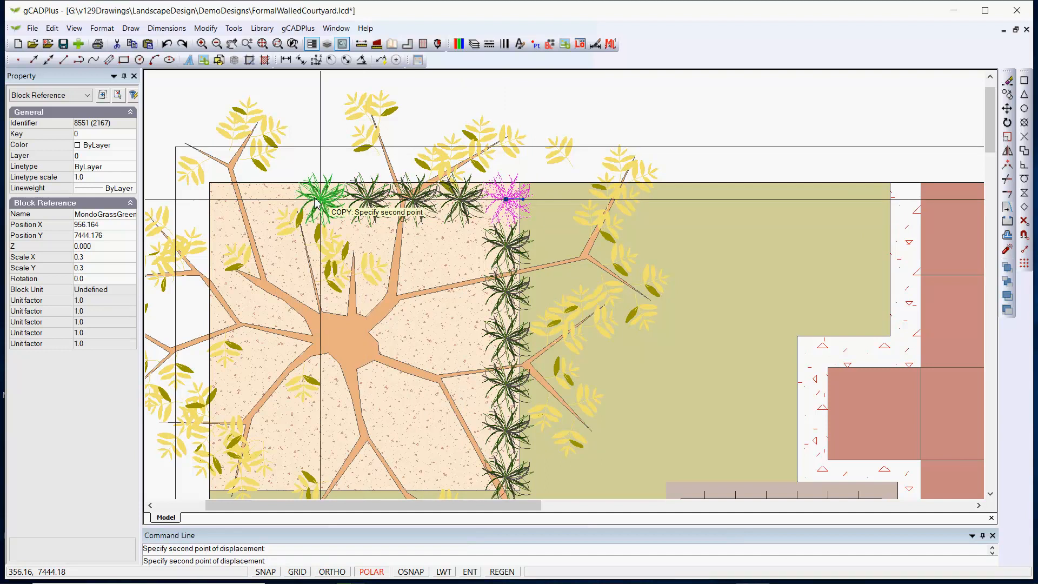
left_click(322, 200)
left_click(285, 201)
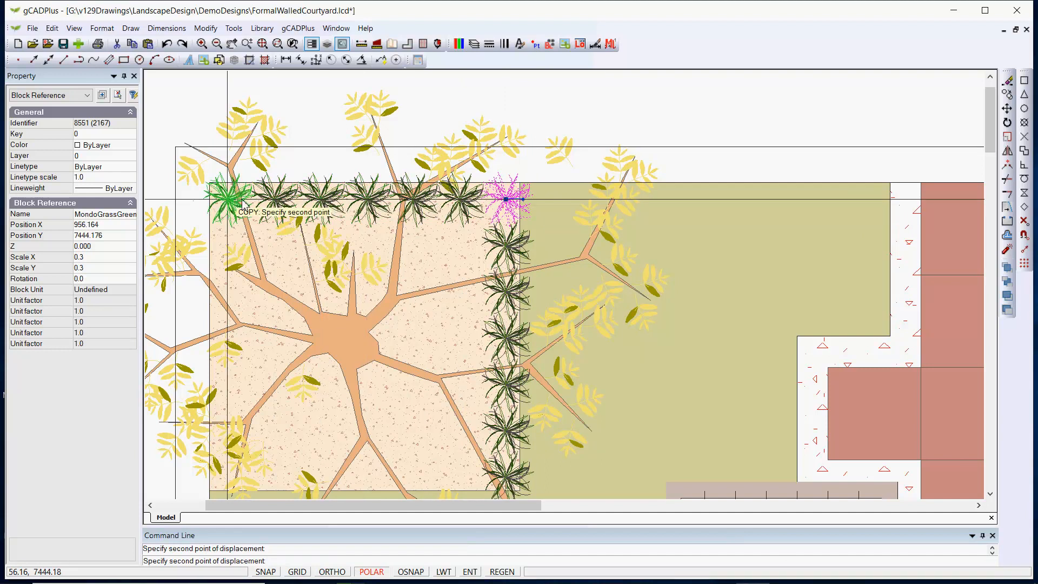
left_click(228, 199)
key("Escape")
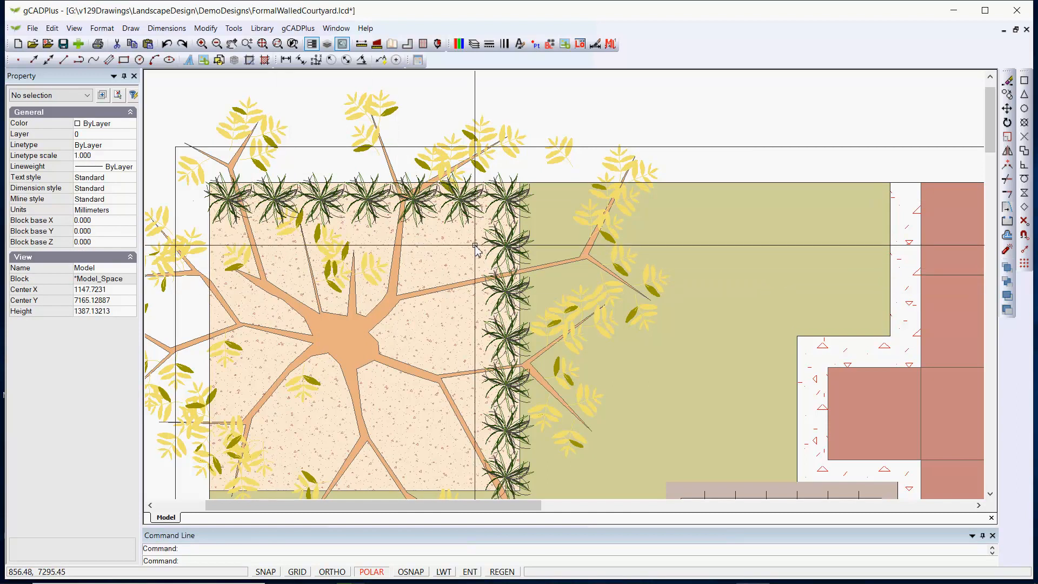
- Bring the GenericAsh tree block to the front of the draw order, above the grass plants
left_click(351, 329)
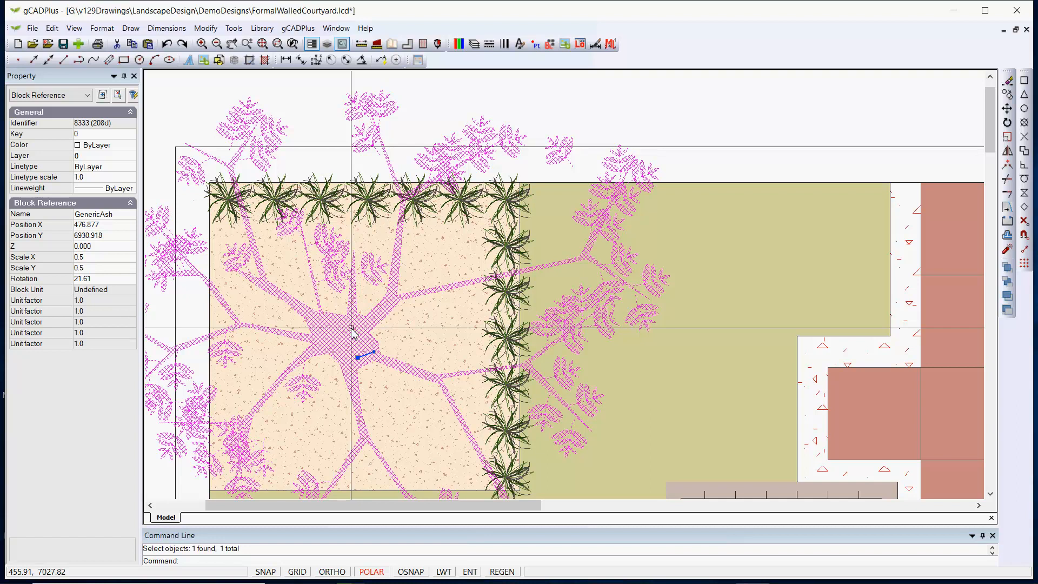
left_click(233, 28)
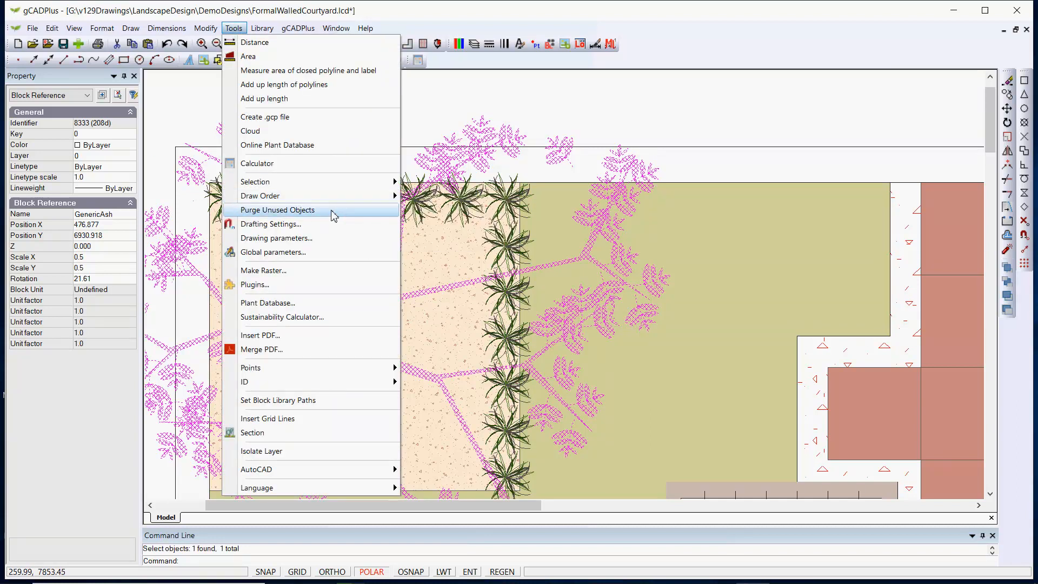
mouse_move(364, 198)
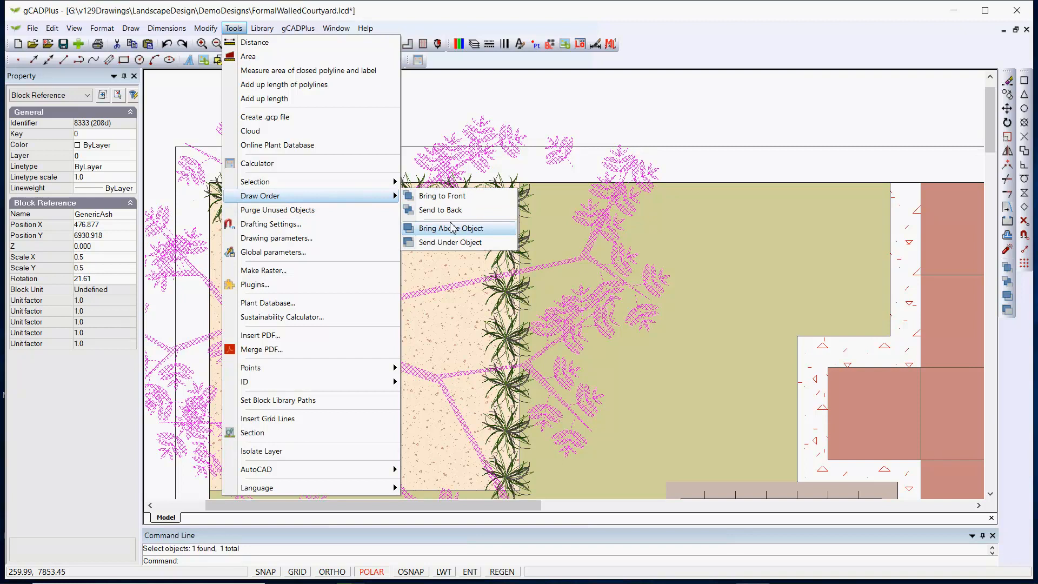
left_click(446, 196)
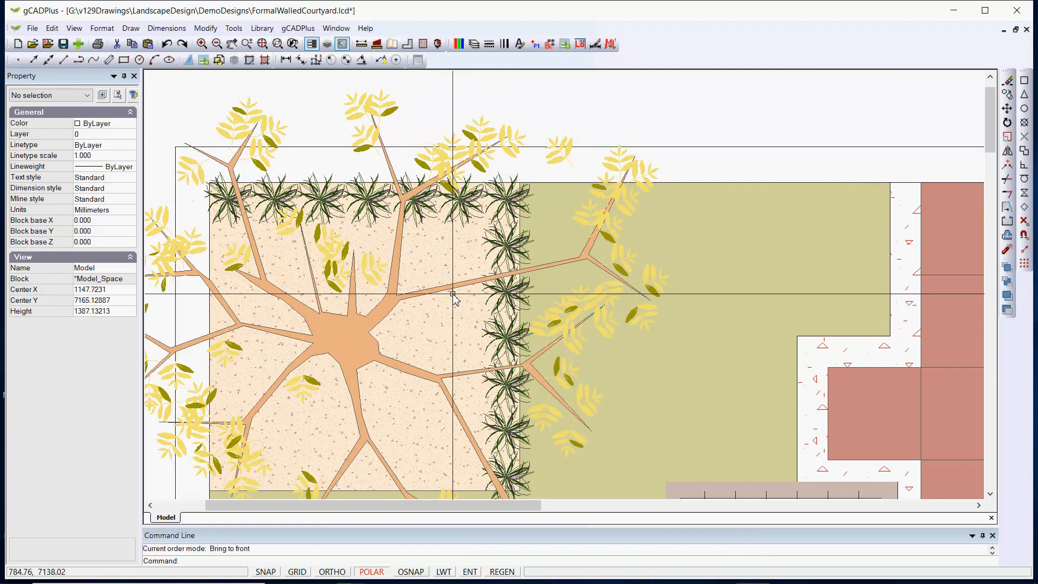
- Mirror the six grasses below the corner plant to the bed's opposite side, keeping the originals, about a vertical line through the upper edge's midpoint
middle_click_drag(454, 294, 499, 236)
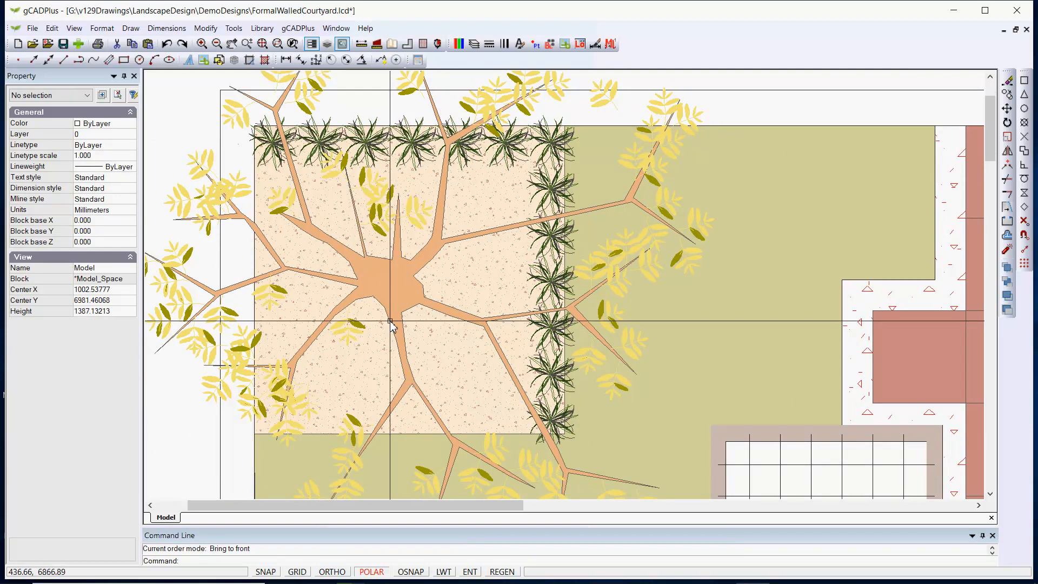
left_click(559, 192)
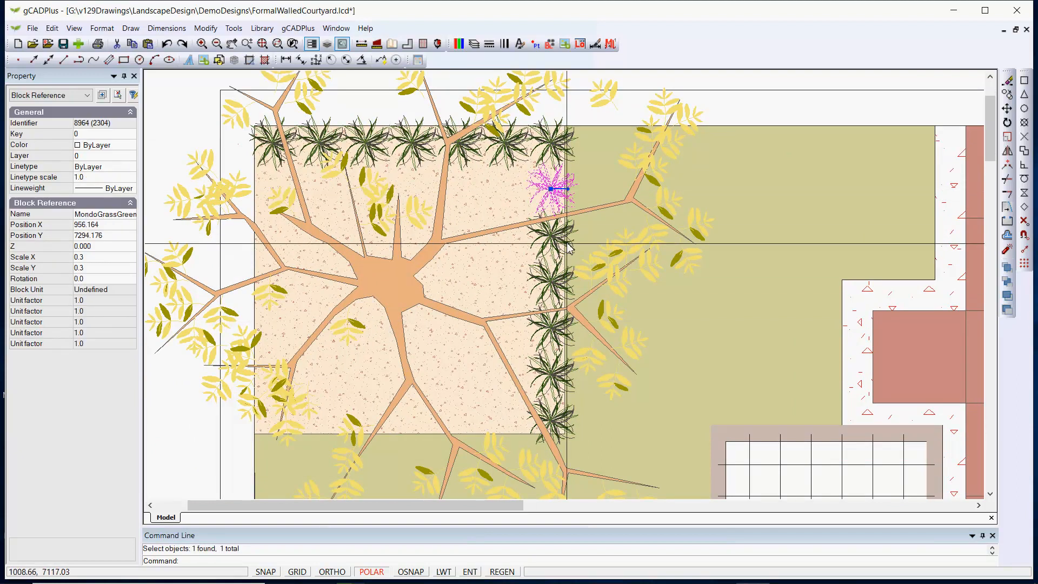
left_click(552, 236)
left_click(553, 283)
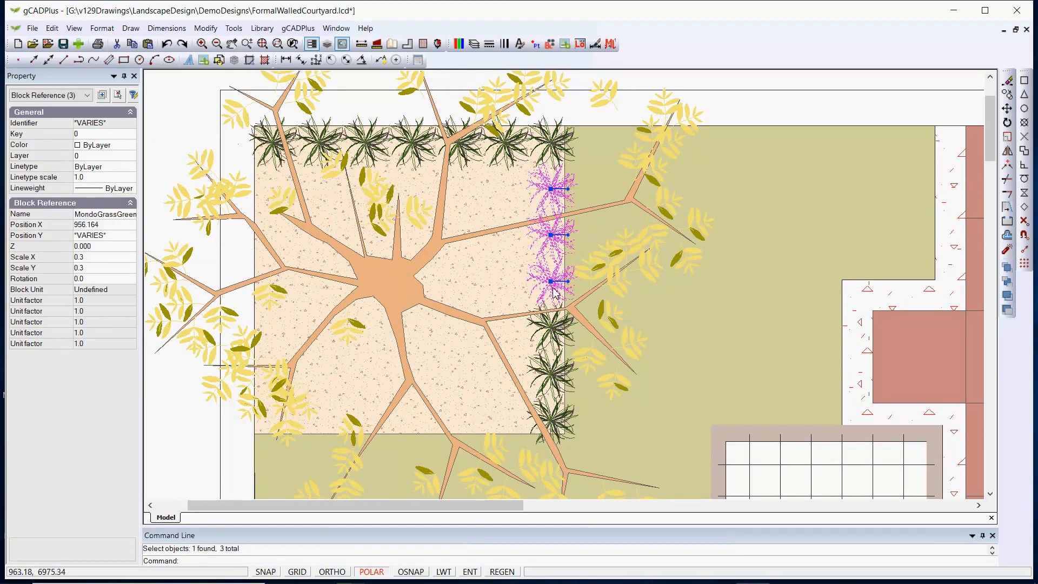
left_click(553, 328)
left_click(552, 375)
left_click(551, 420)
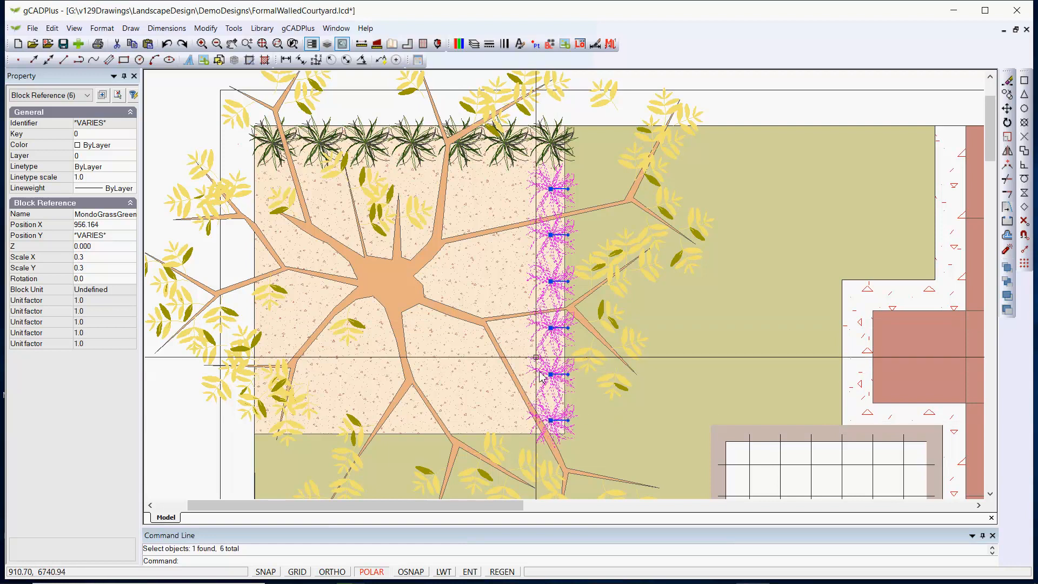
right_click(541, 376)
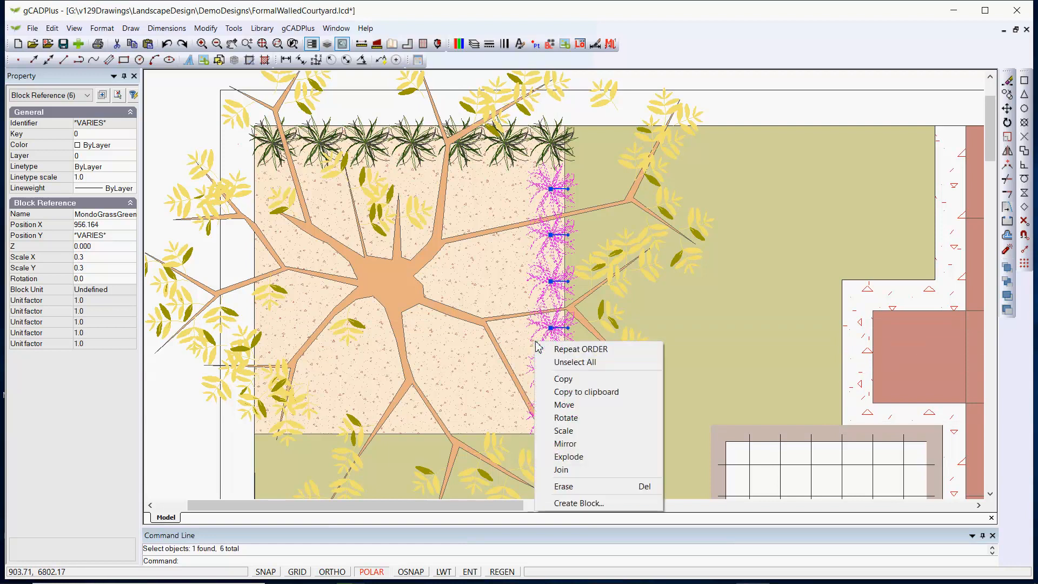
left_click(570, 448)
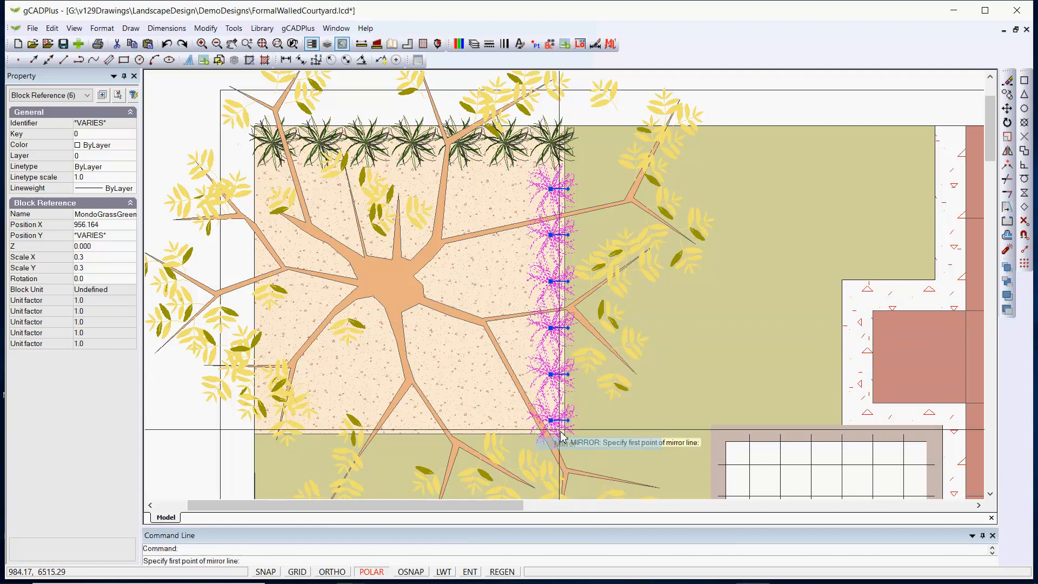
left_click(1026, 94)
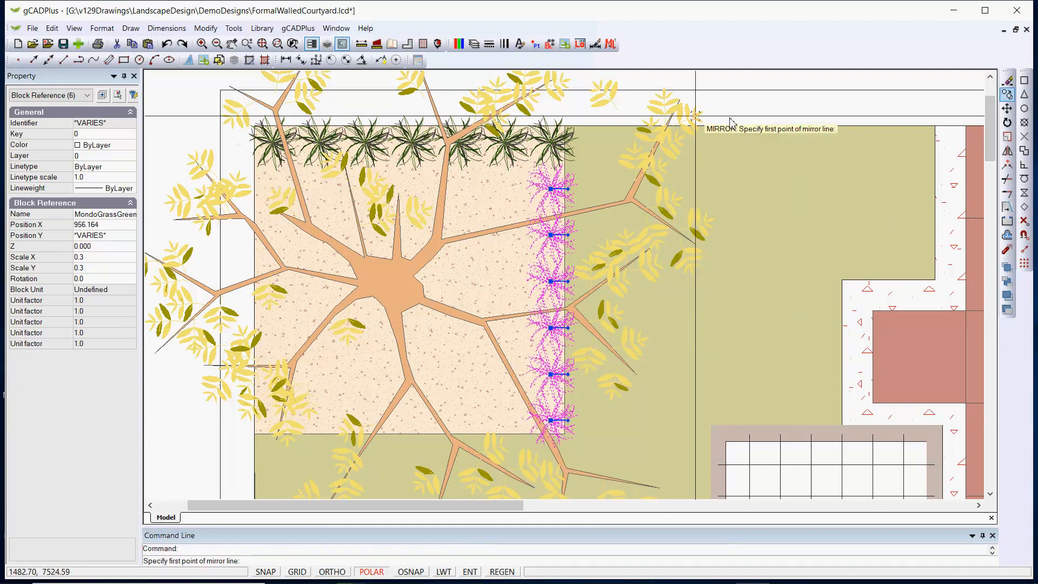
left_click(409, 125)
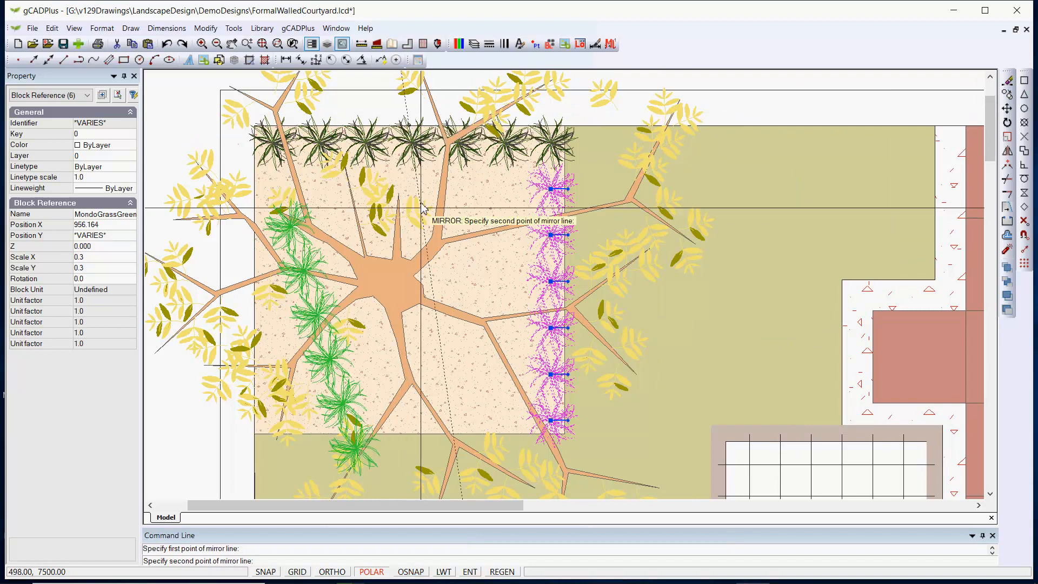
right_click(416, 289)
left_click(435, 293)
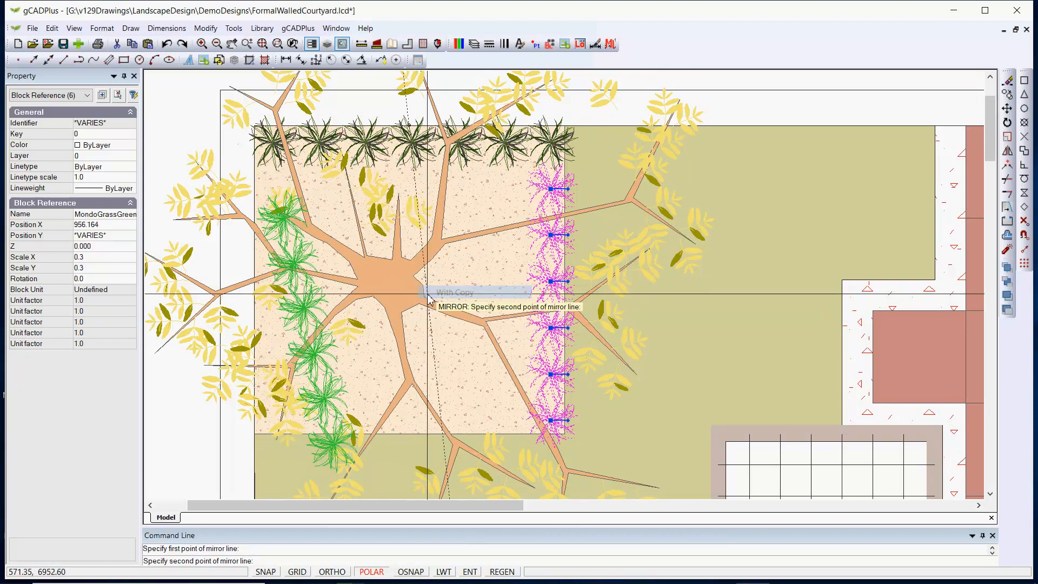
left_click(410, 320)
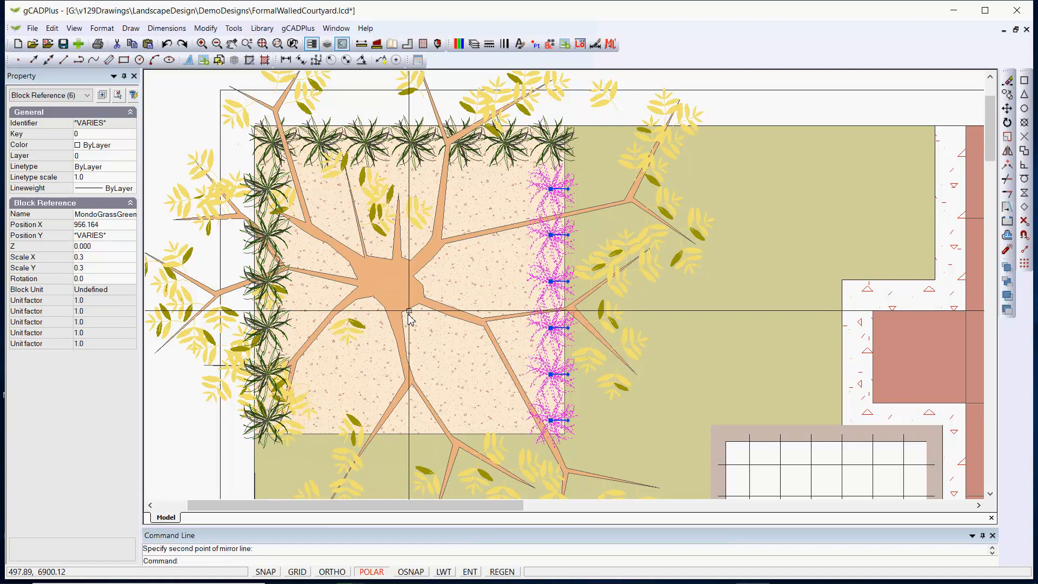
- Mirror the five upper-edge grasses between the corner plants to the bed's lower edge, keeping the originals, about a horizontal line through the right edge's midpoint
left_click(319, 140)
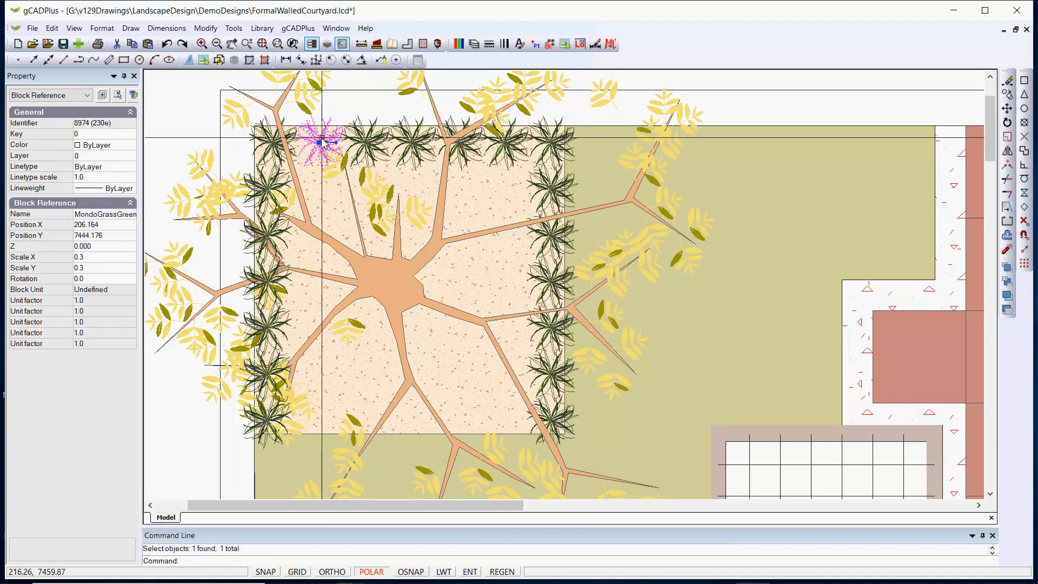
left_click(381, 141)
left_click(419, 141)
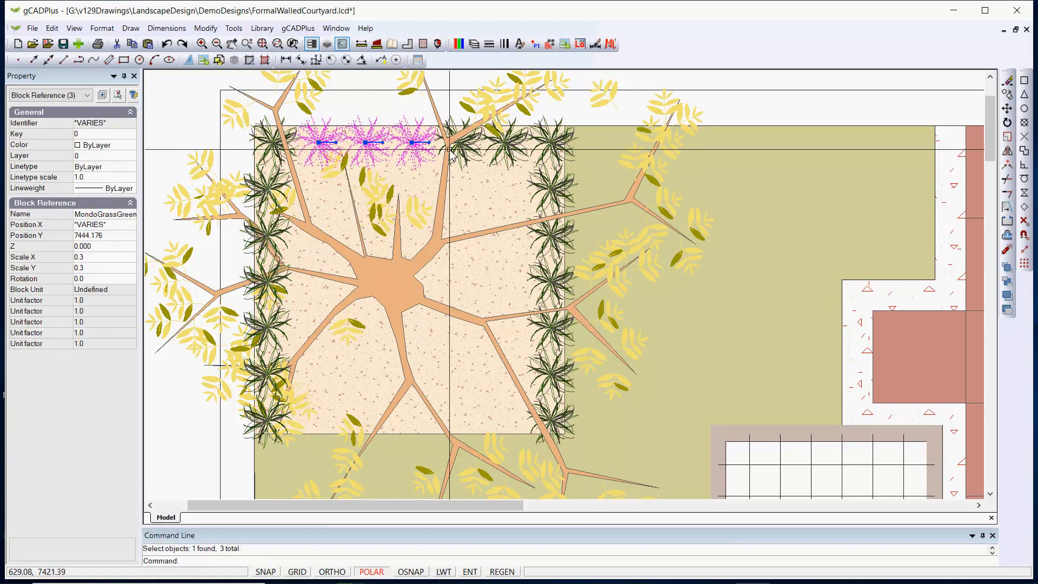
left_click(465, 141)
left_click(507, 143)
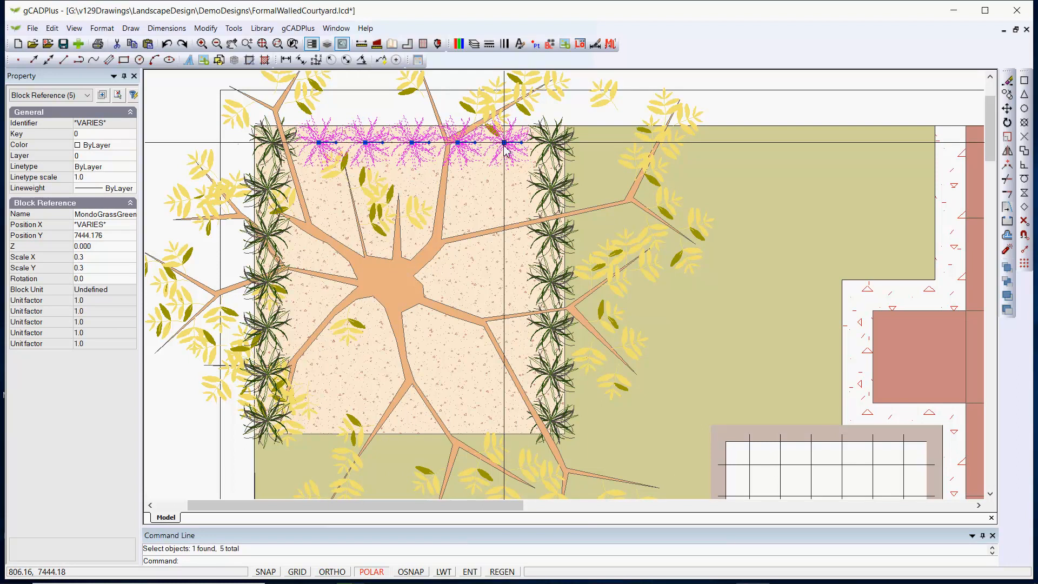
right_click(505, 143)
left_click(541, 244)
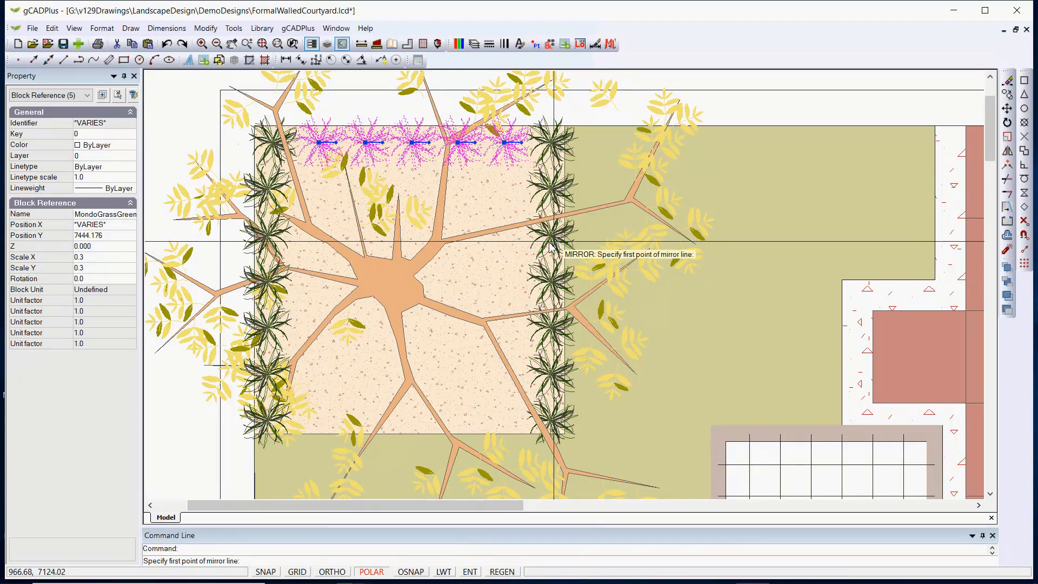
left_click(572, 276)
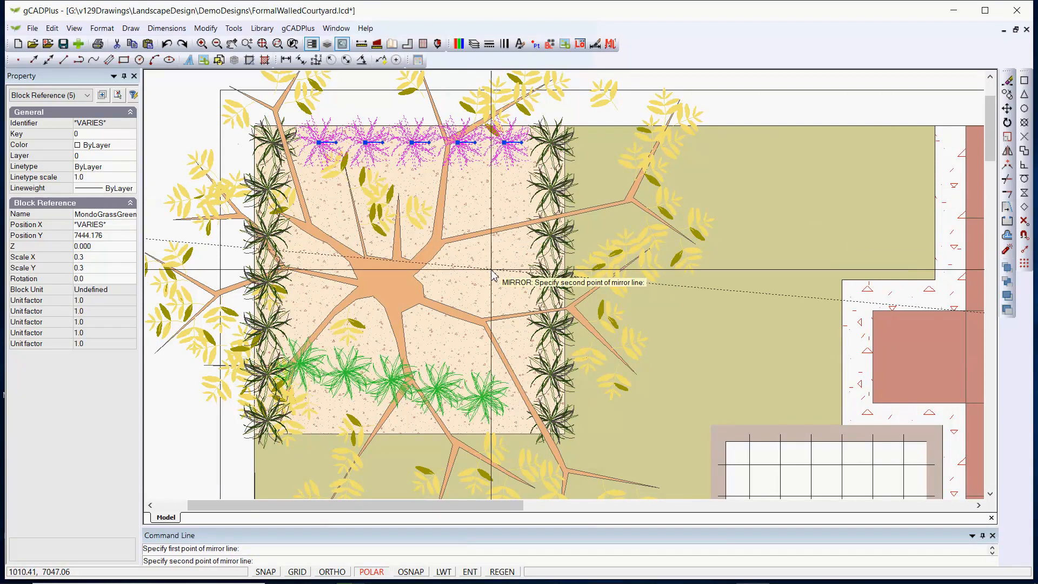
left_click(241, 288)
key("Return")
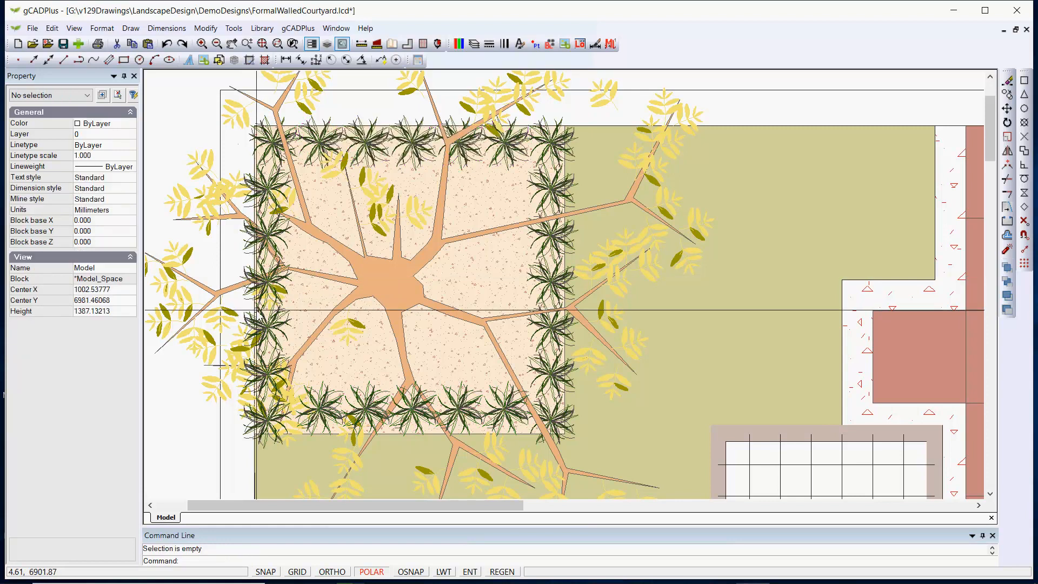
- Turn off polar tracking
scroll(426, 272, "down", 2)
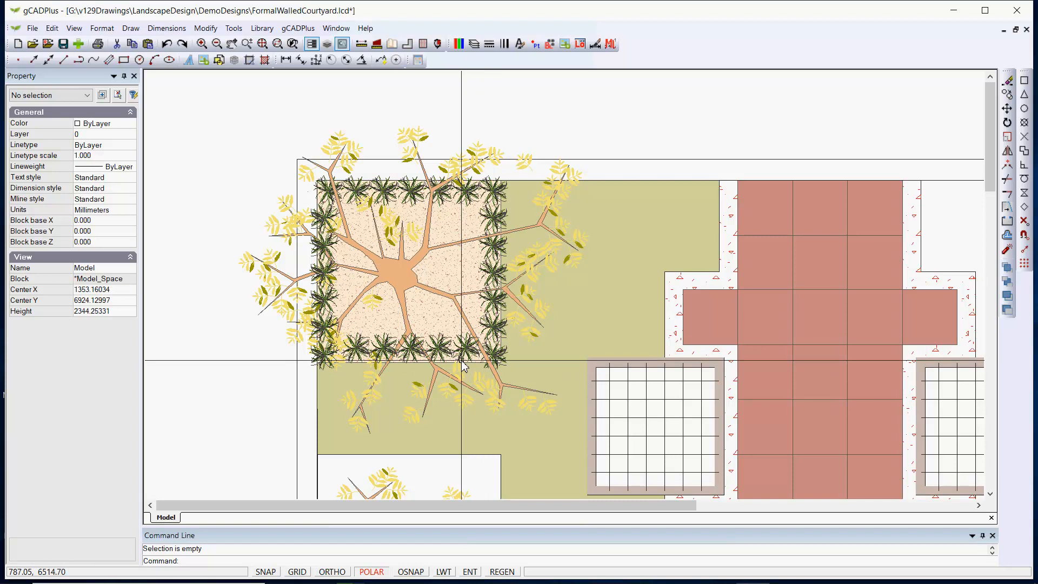
scroll(462, 366, "down", 3)
middle_click_drag(486, 348, 488, 153)
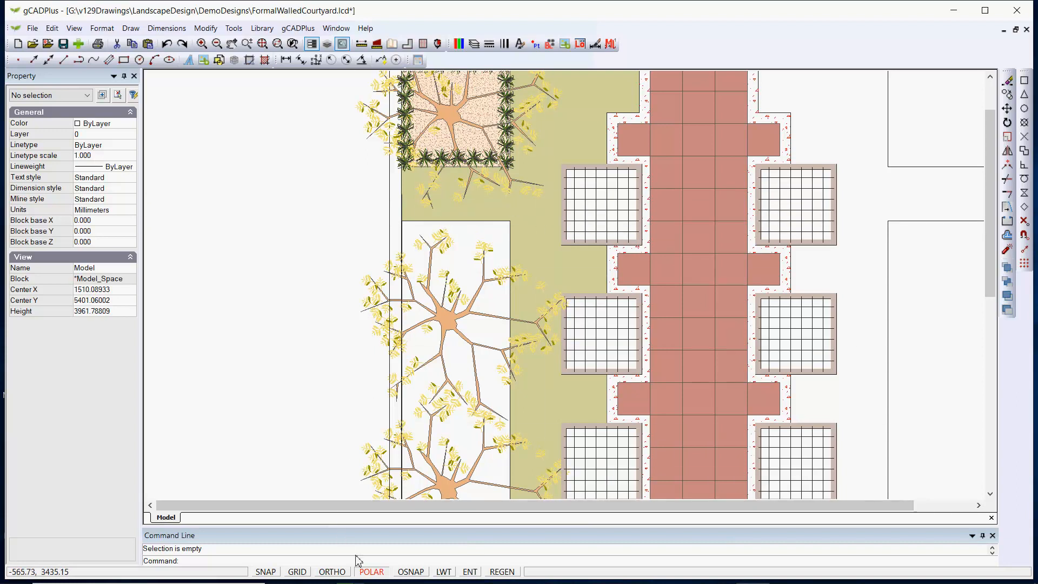
left_click(368, 573)
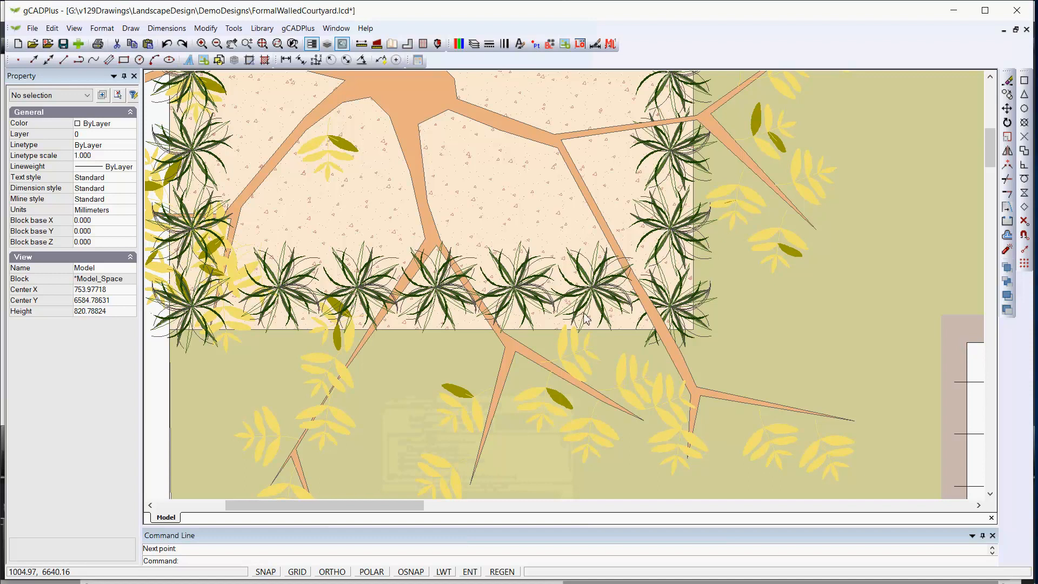
- Measure from the lower-right corner grass's centre to the bed's right edge, and from the lower edge to the adjacent lower-row grass
left_click(361, 60)
left_click(672, 309)
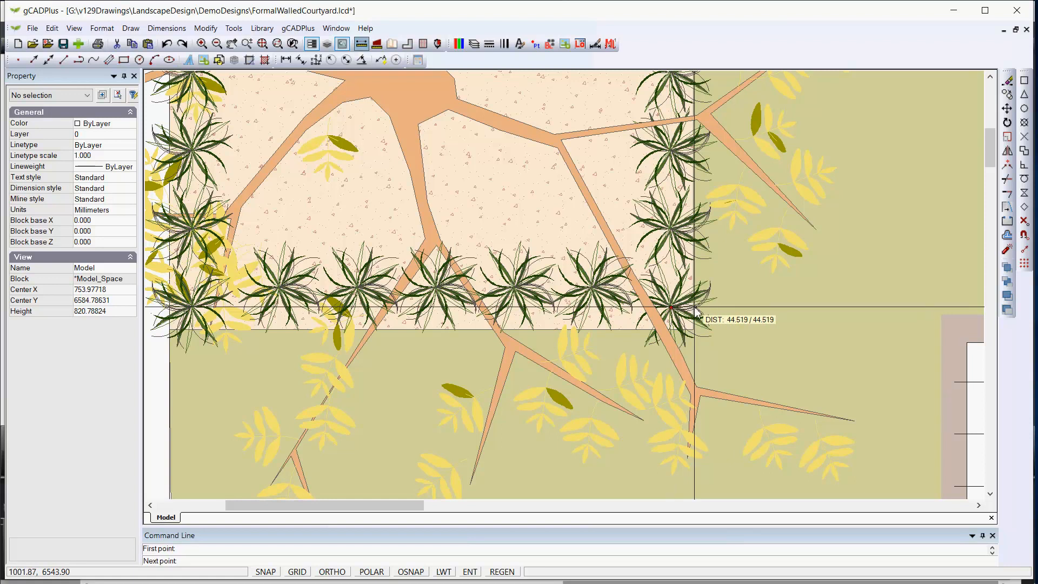
key("Escape")
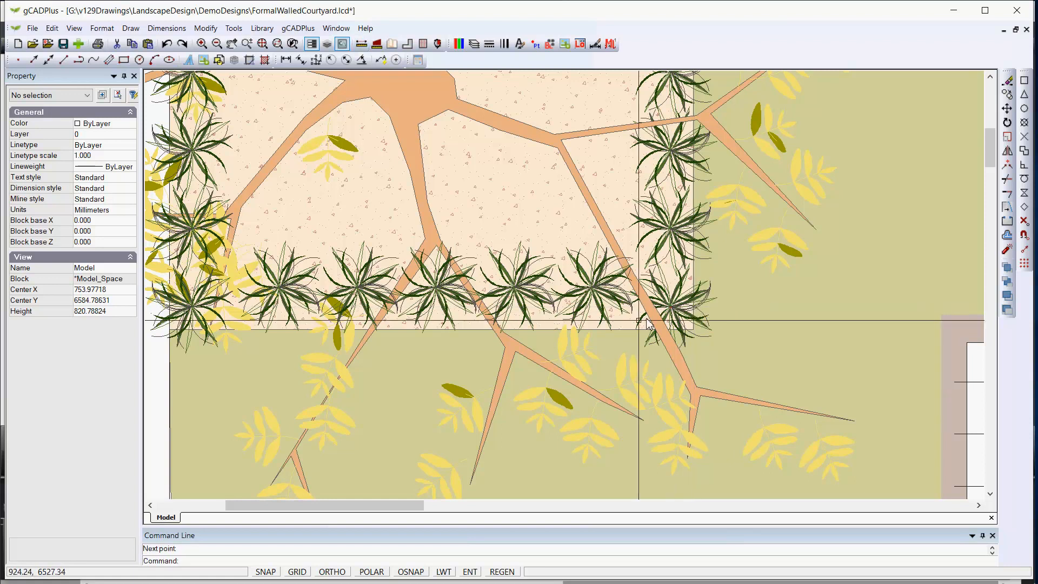
right_click(607, 342)
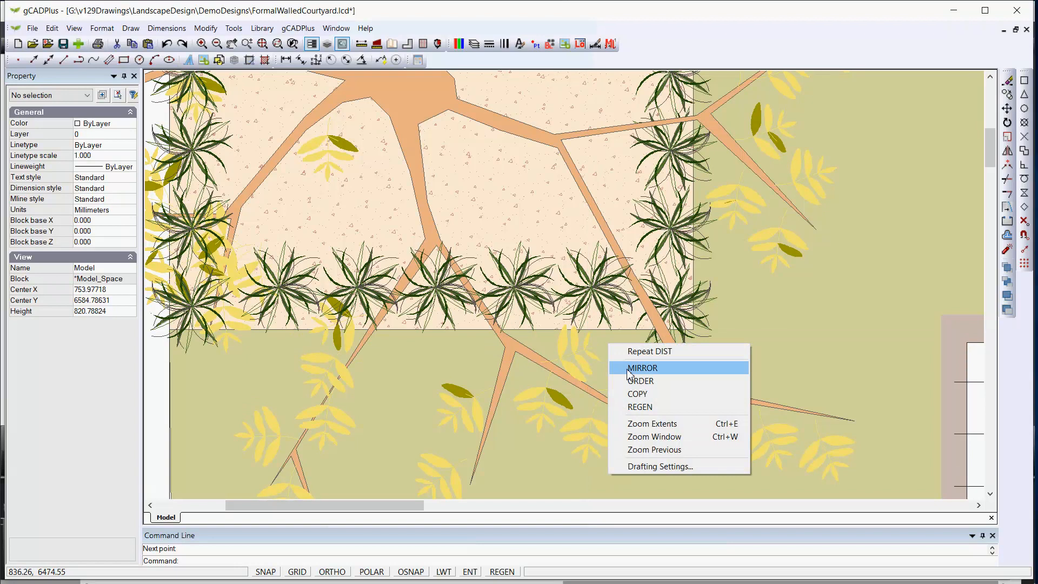
left_click(657, 354)
left_click(594, 330)
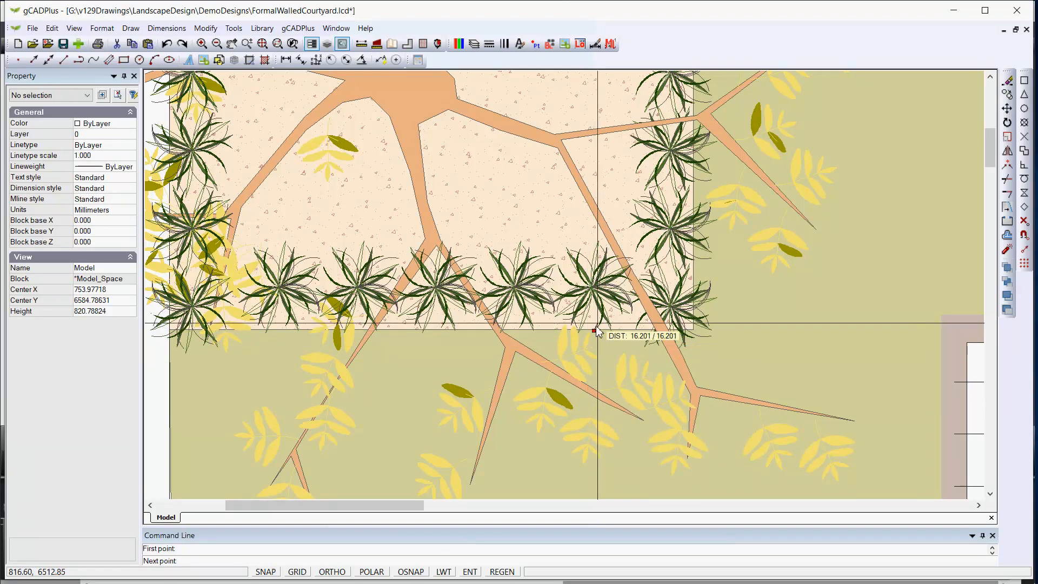
key("Escape")
left_click(598, 294)
left_click(518, 291)
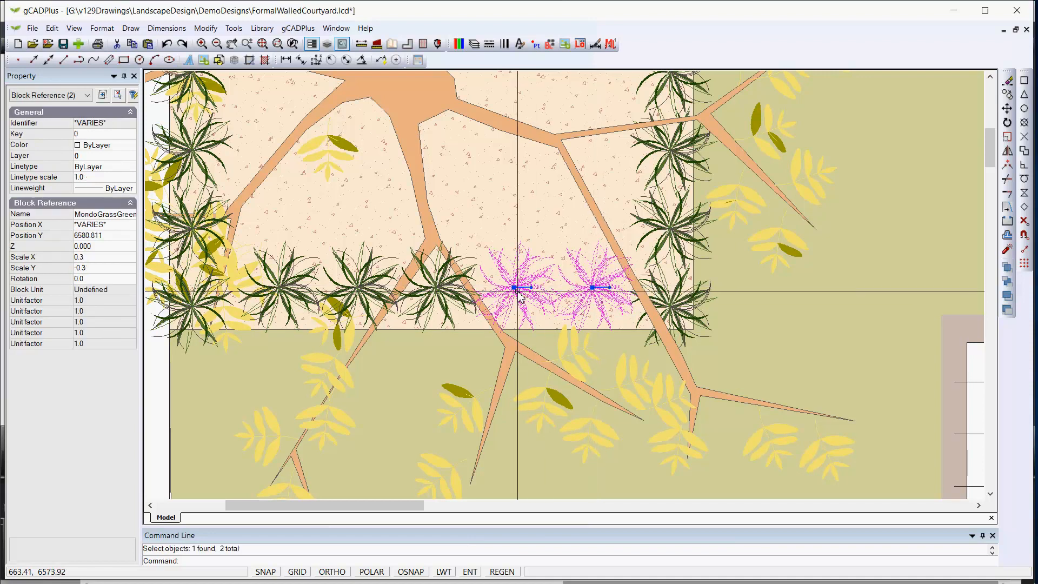
left_click(440, 293)
left_click(361, 293)
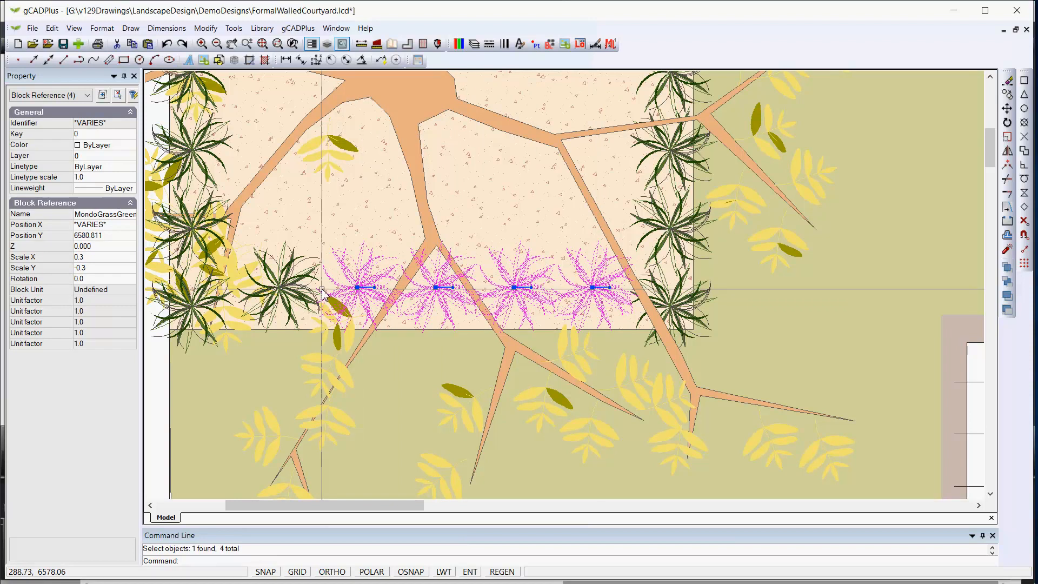
left_click(286, 292)
right_click(286, 293)
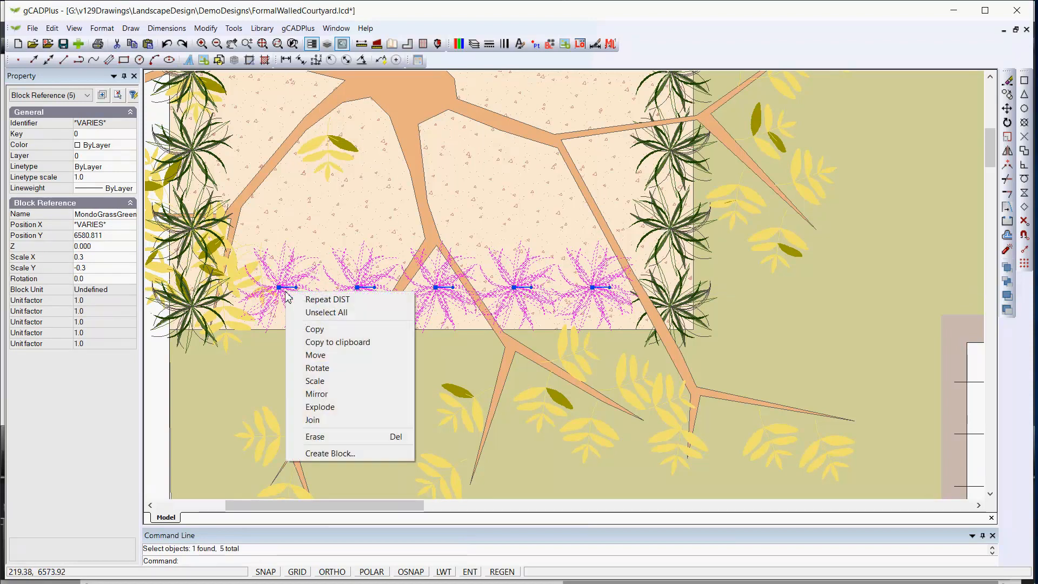
left_click(317, 354)
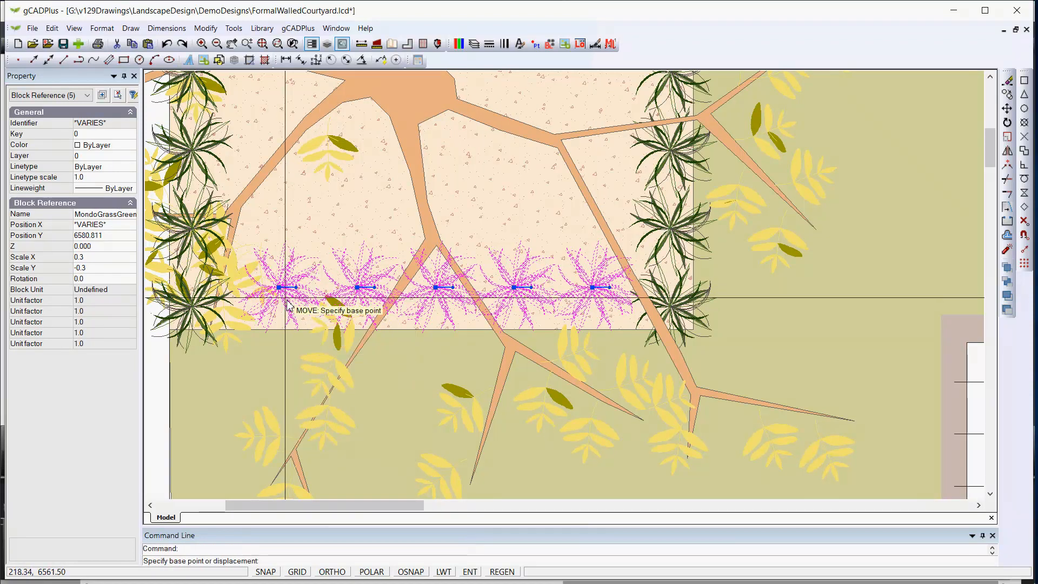
left_click(279, 287)
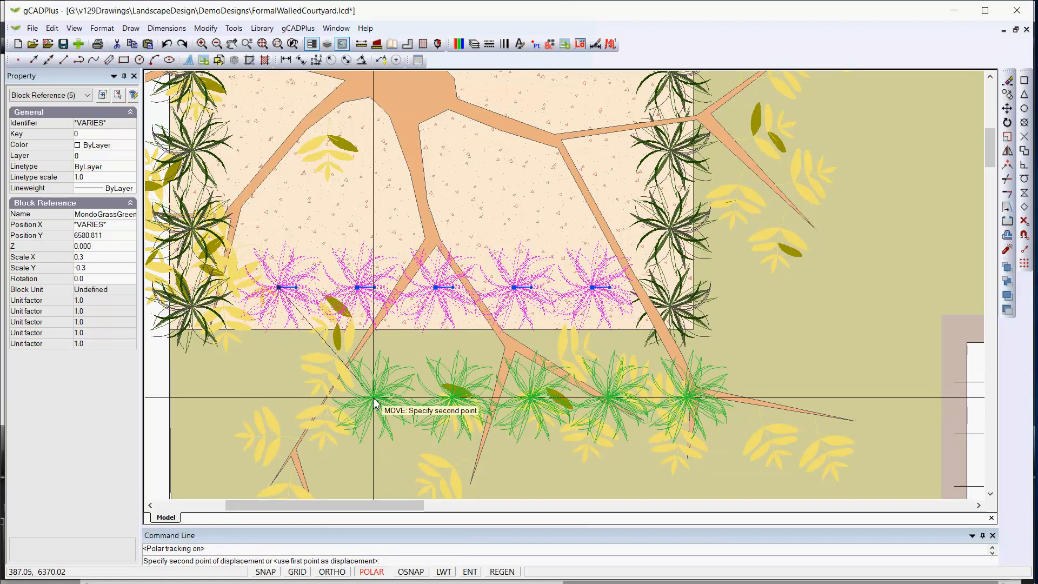
right_click(374, 399)
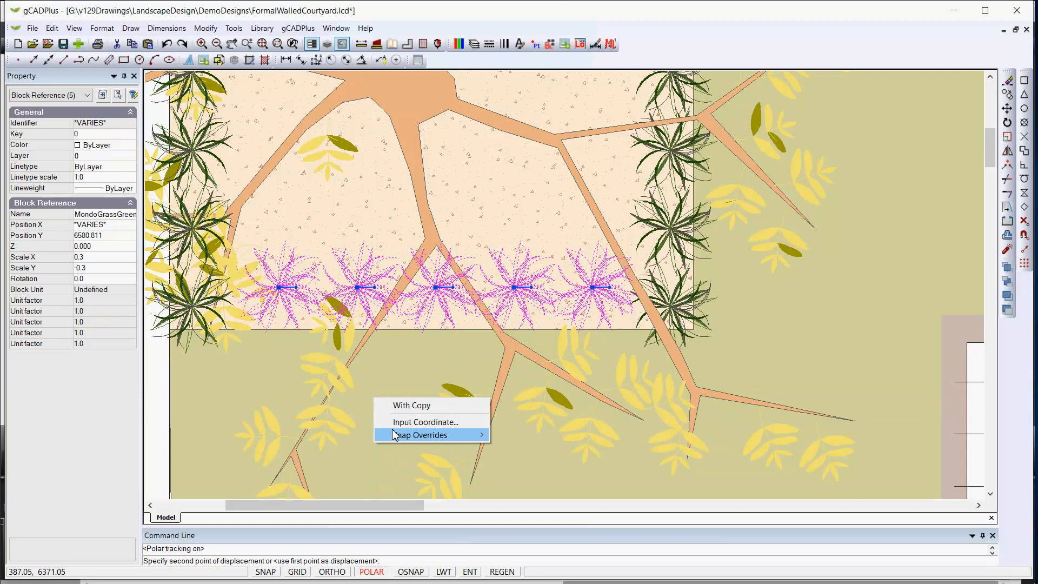
key("Escape")
key("Escape")
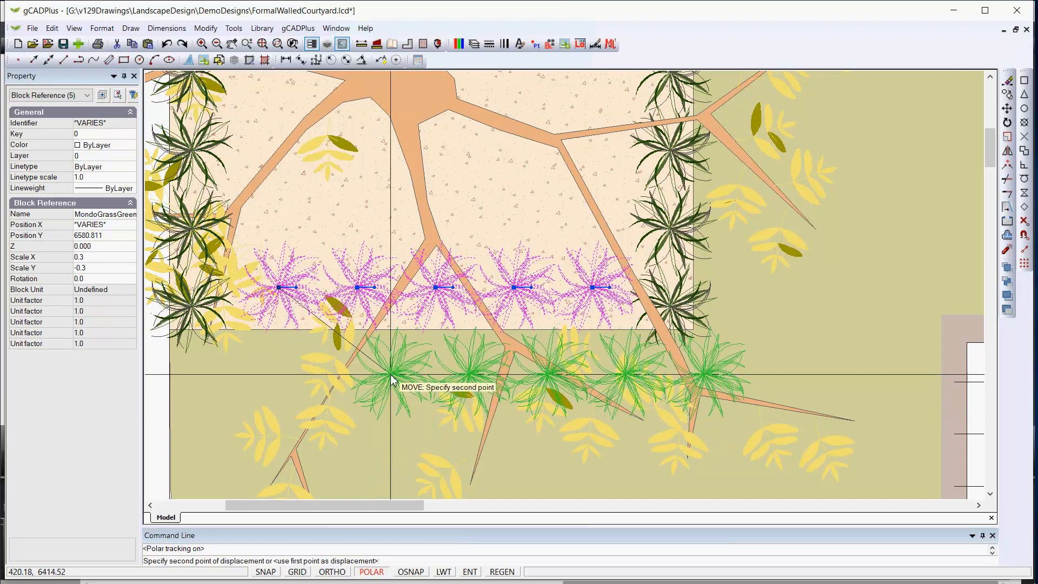
- Disable the 150 mm polar distance step in the drafting settings
right_click(380, 371)
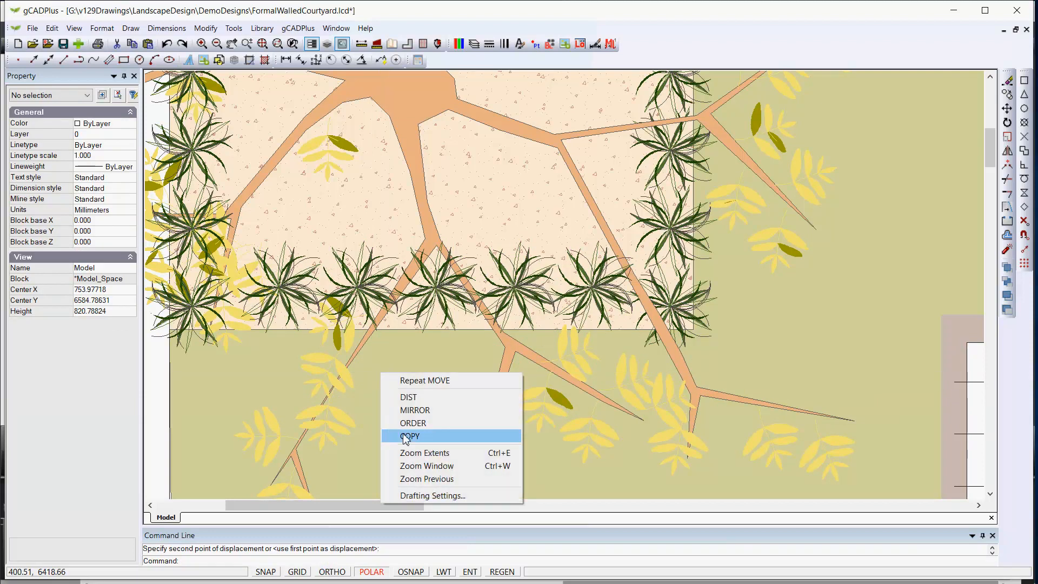
left_click(419, 494)
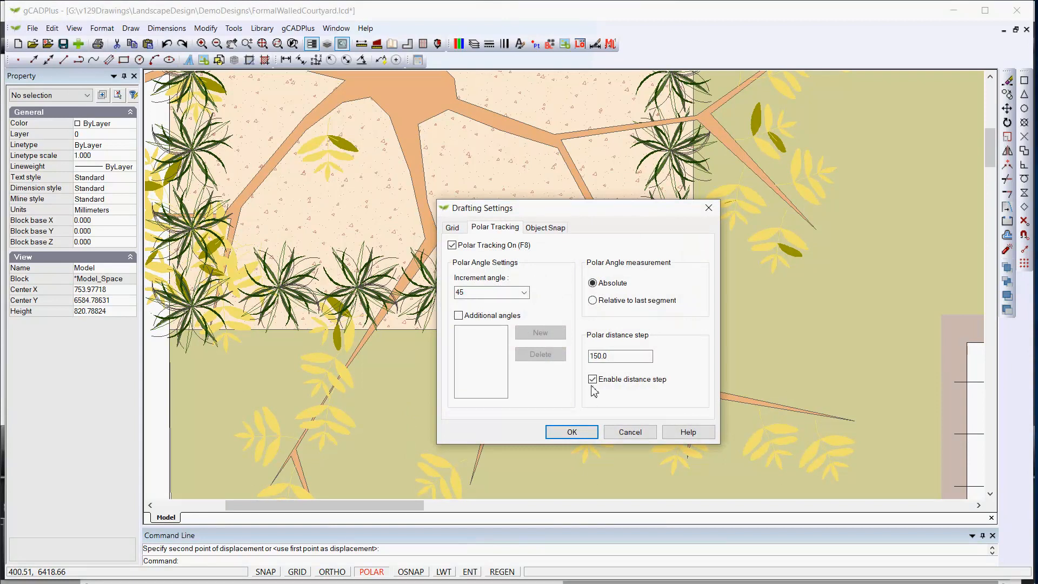
left_click(572, 432)
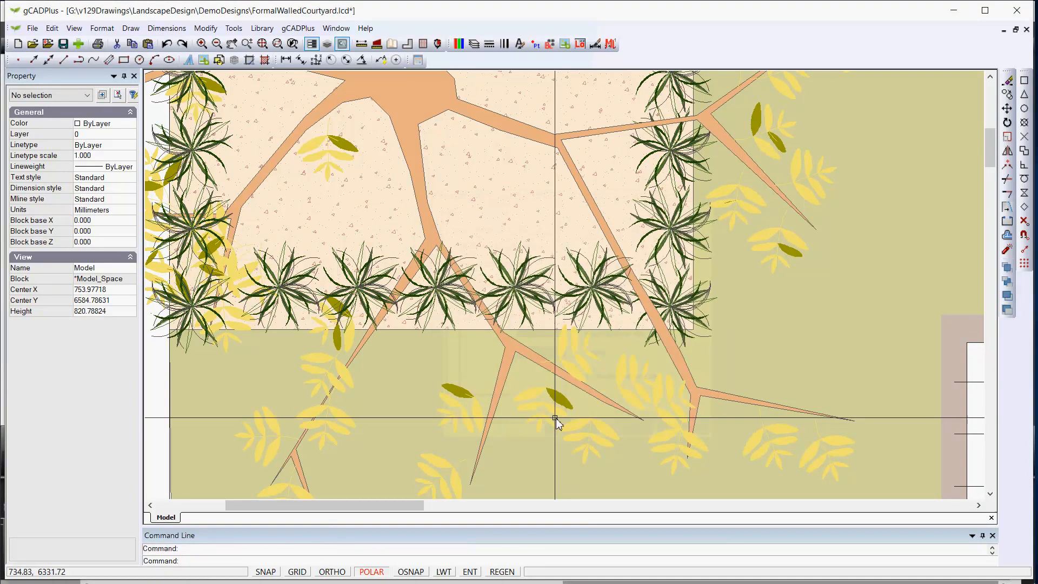
- Move the five lower-row Mondo grasses between the corner plants straight down by 40 mm and clear the selection
left_click(593, 288)
left_click(519, 289)
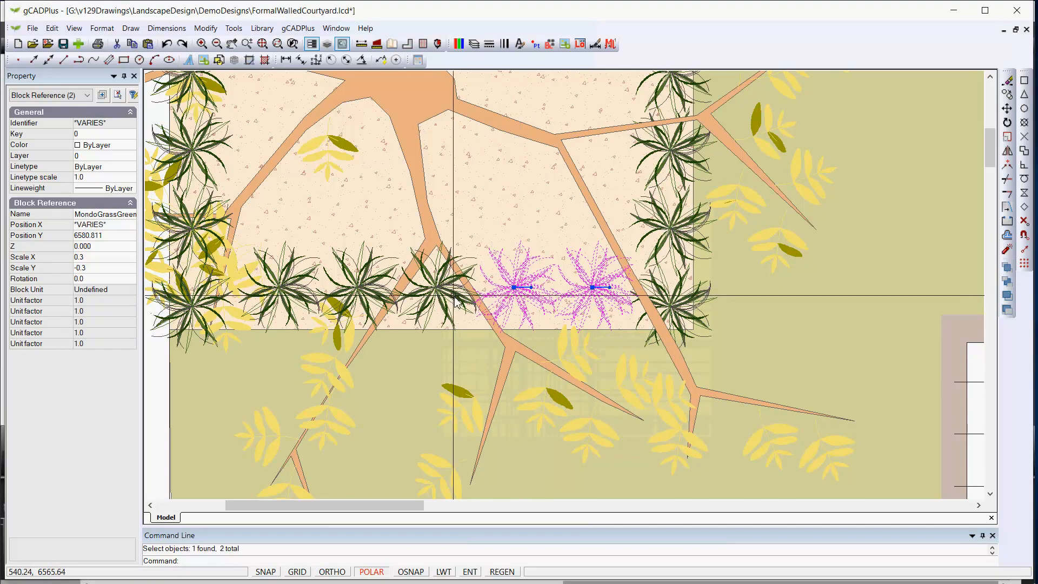
left_click(436, 289)
left_click(360, 295)
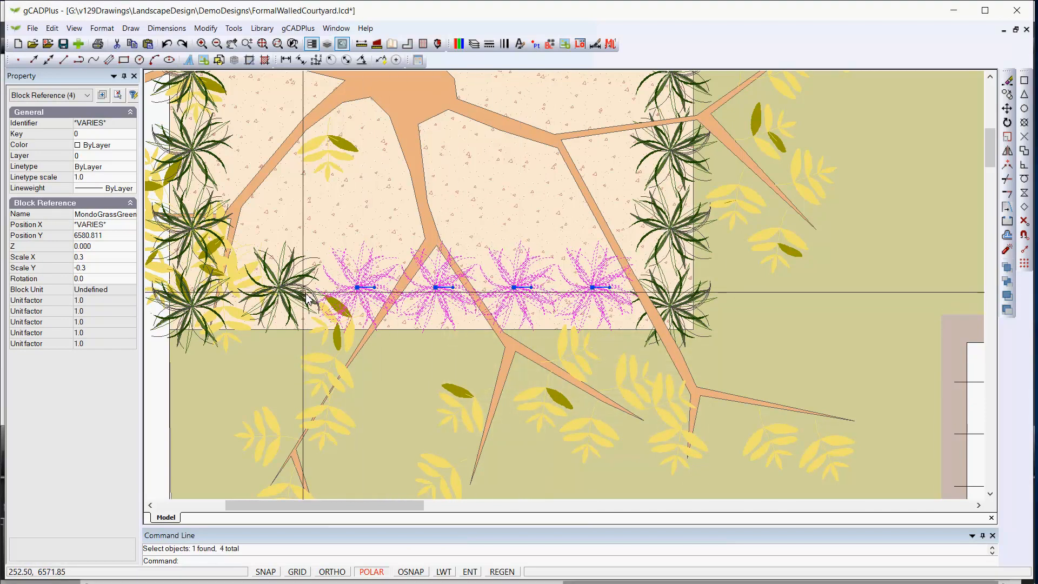
left_click(280, 289)
right_click(290, 291)
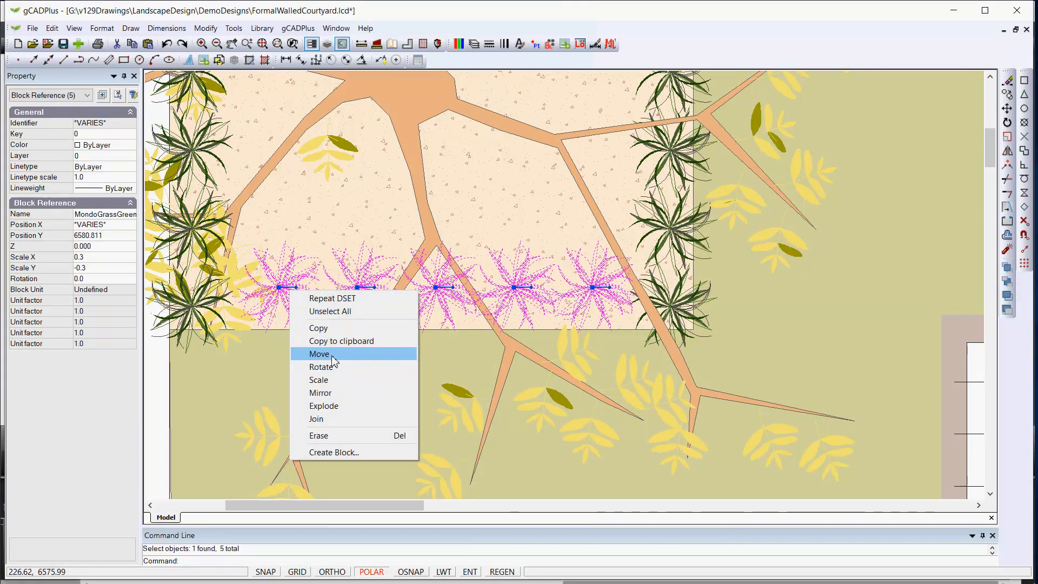
left_click(320, 354)
left_click(279, 288)
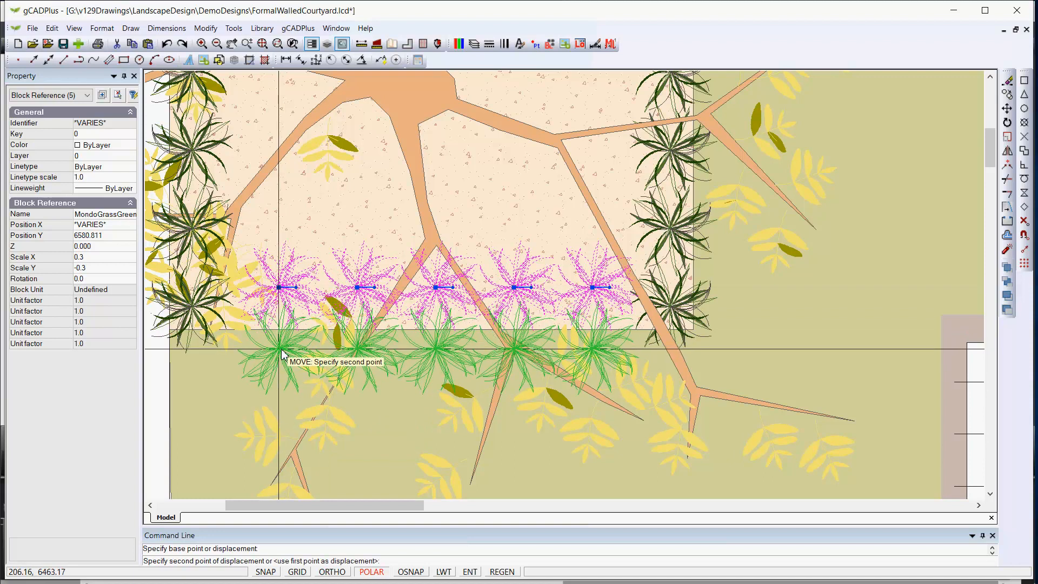
key("Return")
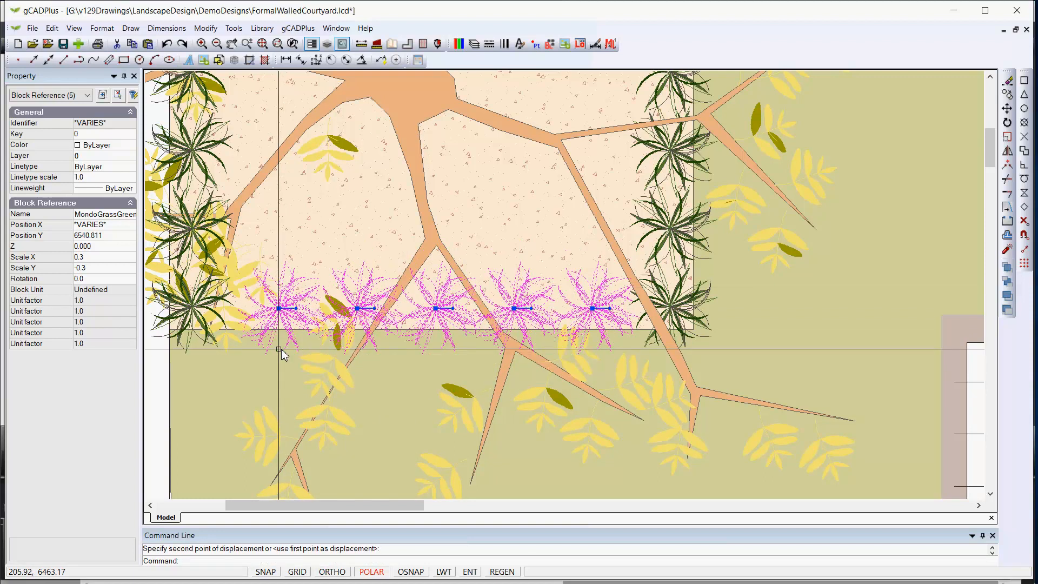
key("Escape")
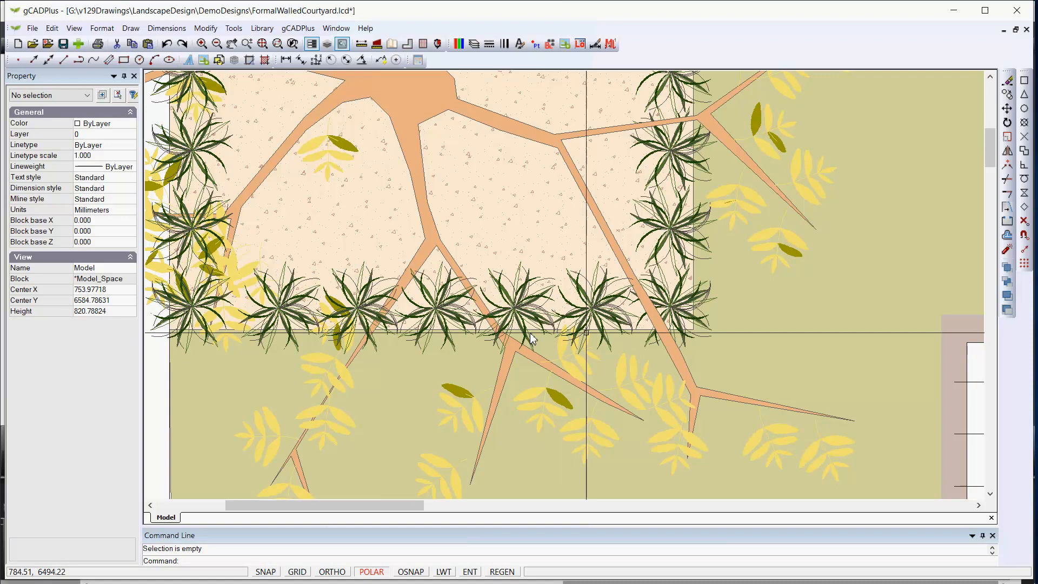